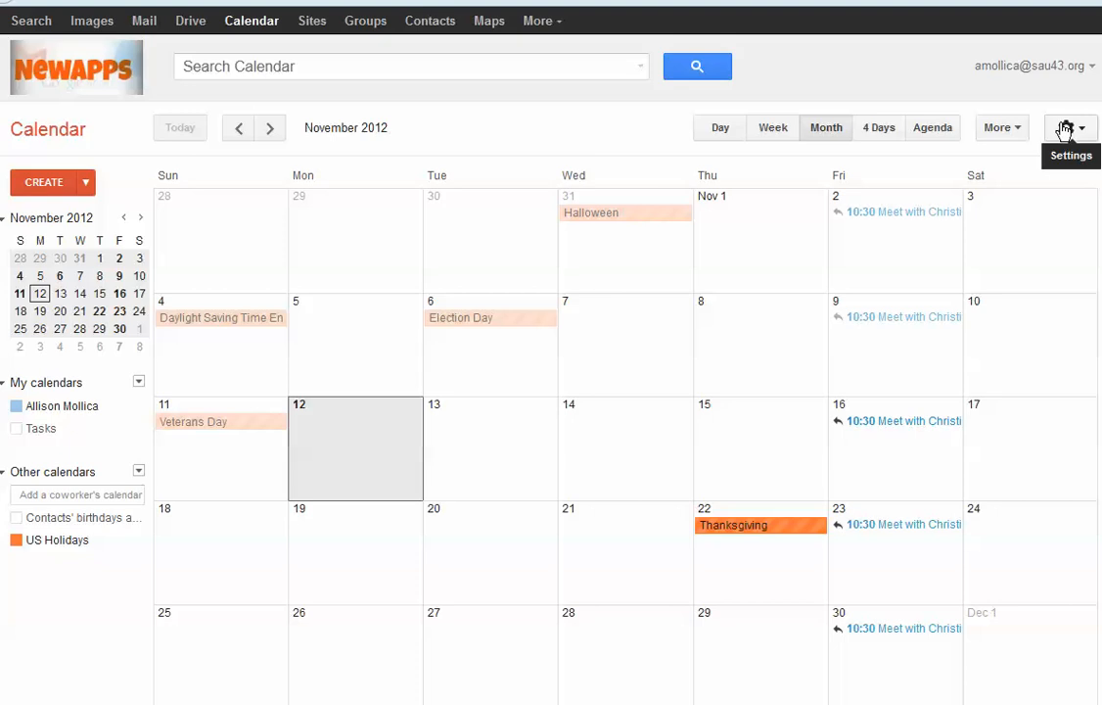
Open the Calendar Labs settings and enable the Hide morning and night feature.
click(1065, 129)
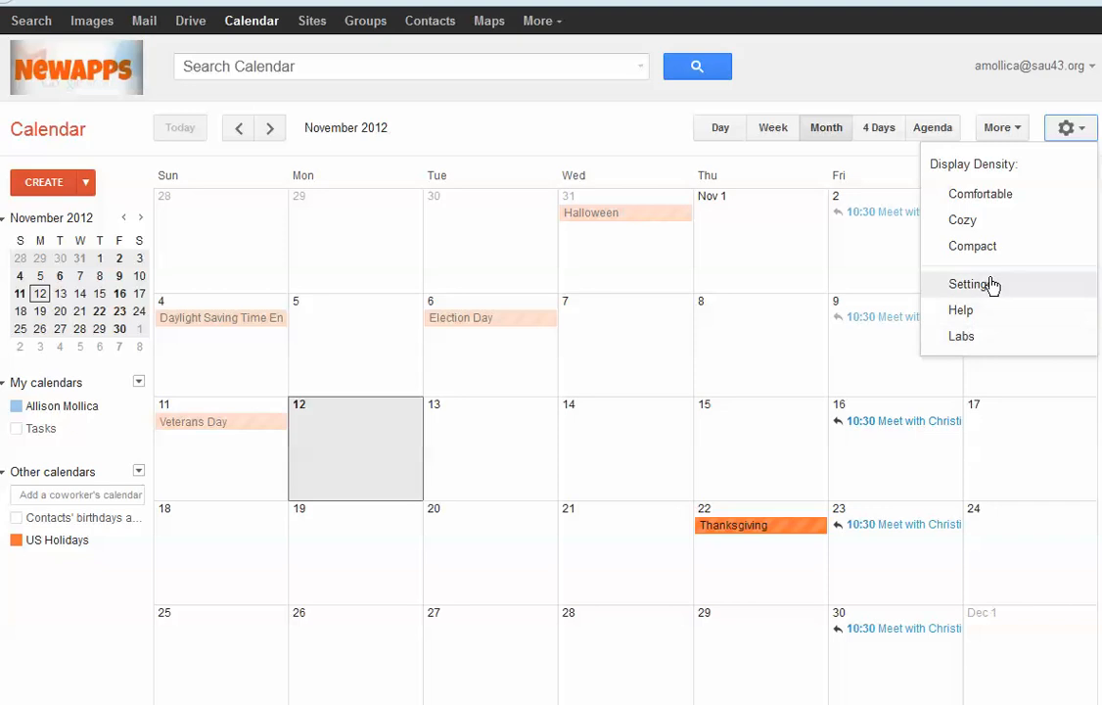
click(1067, 128)
click(1067, 128)
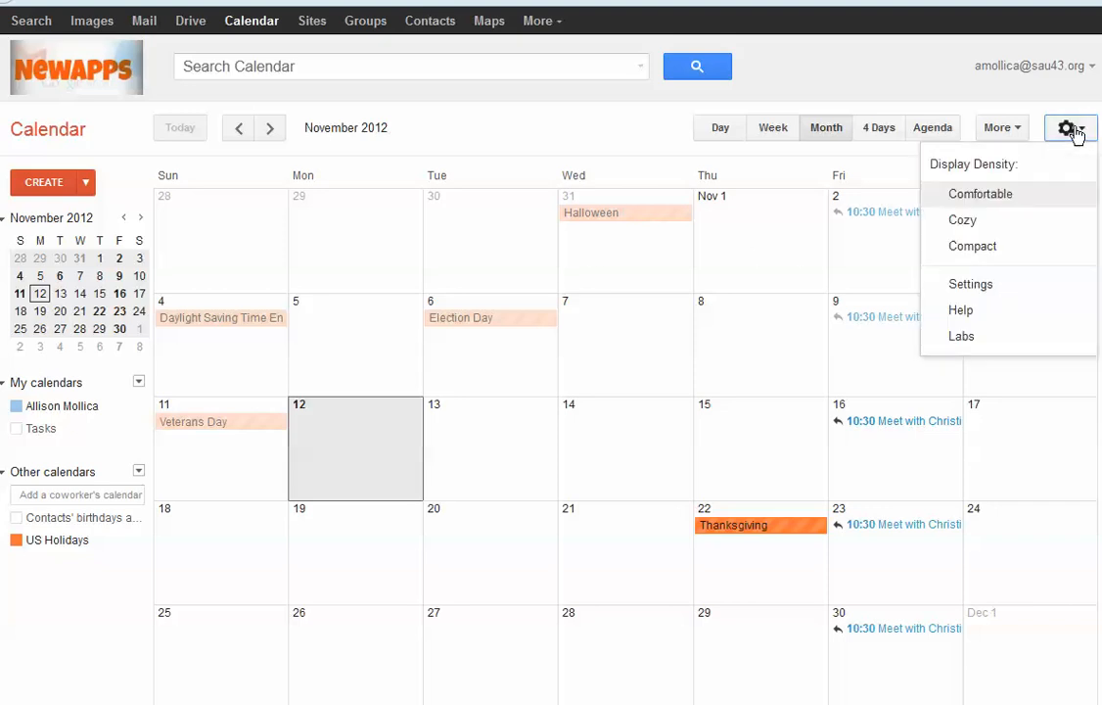
click(955, 337)
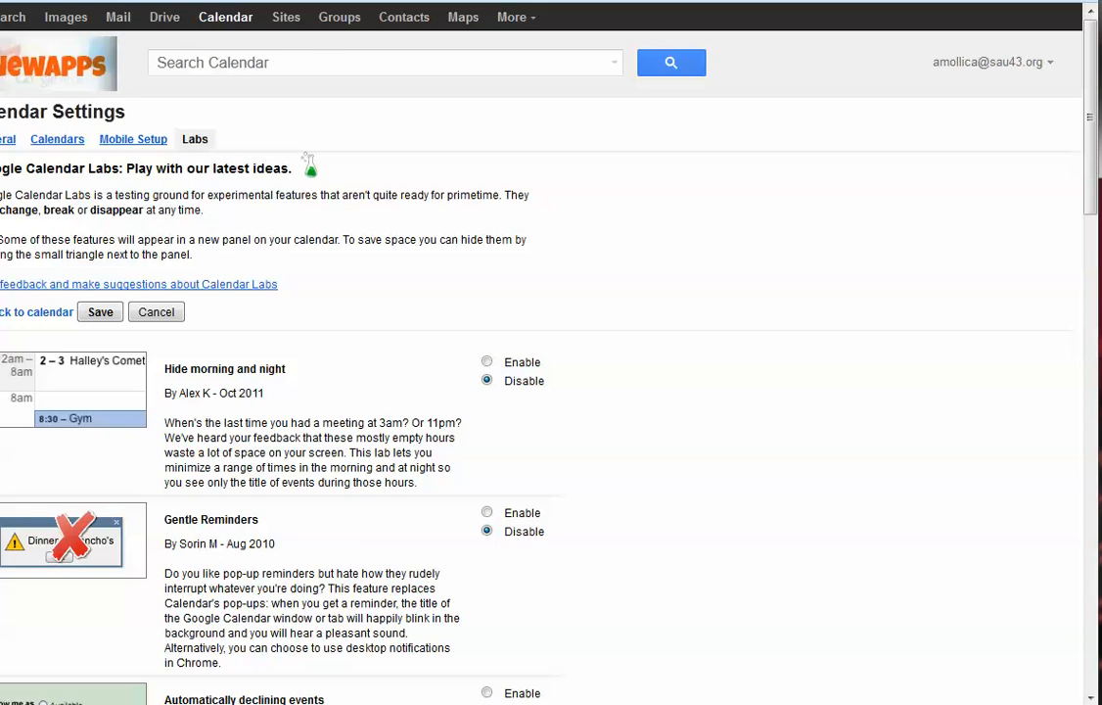
mouse_move(0, 123)
mouse_down()
mouse_move(26, 127)
mouse_move(3, 117)
mouse_up()
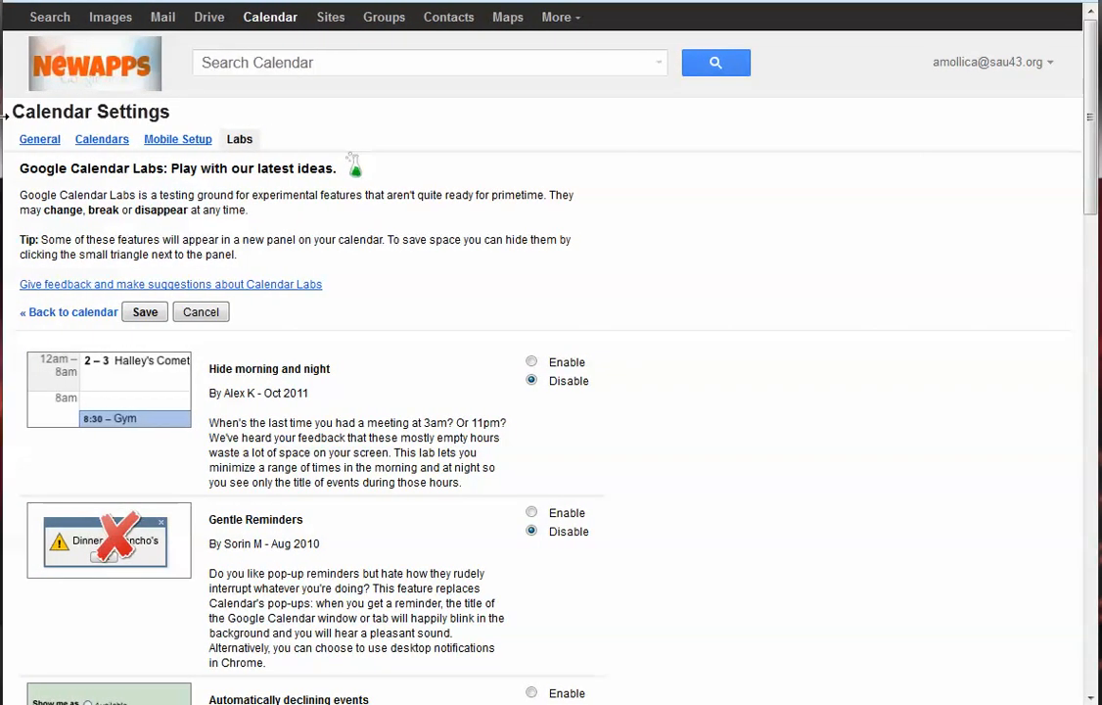
click(534, 363)
Enable the Event flair lab.
drag(1089, 168, 1094, 227)
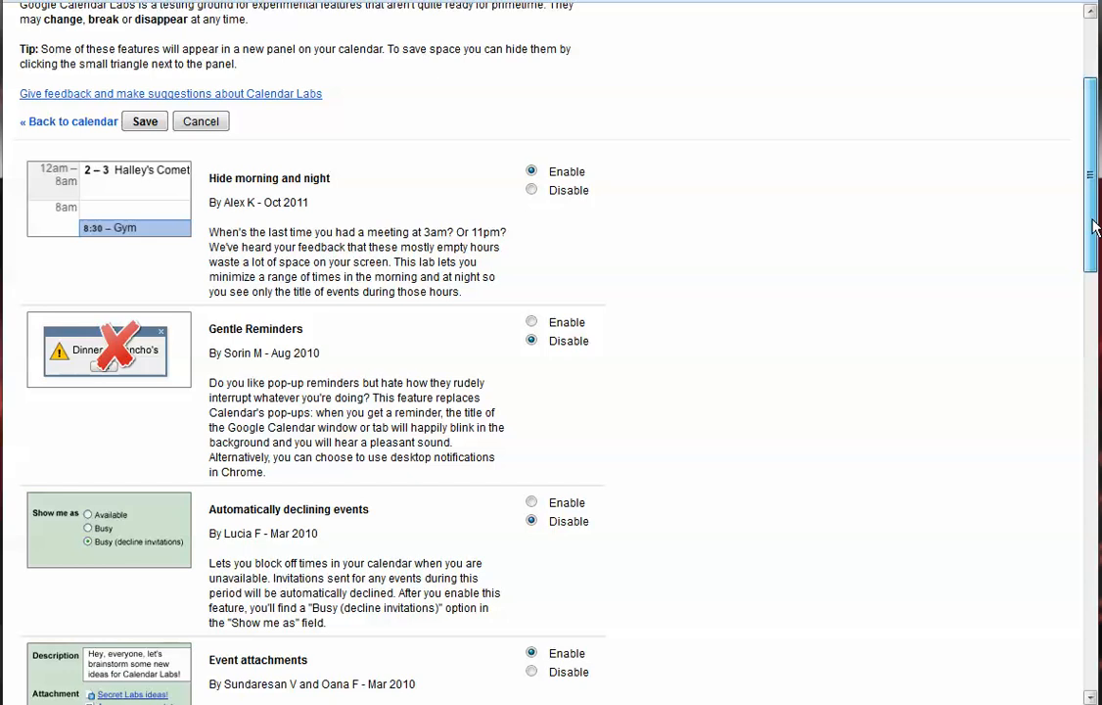
drag(1094, 227, 1094, 406)
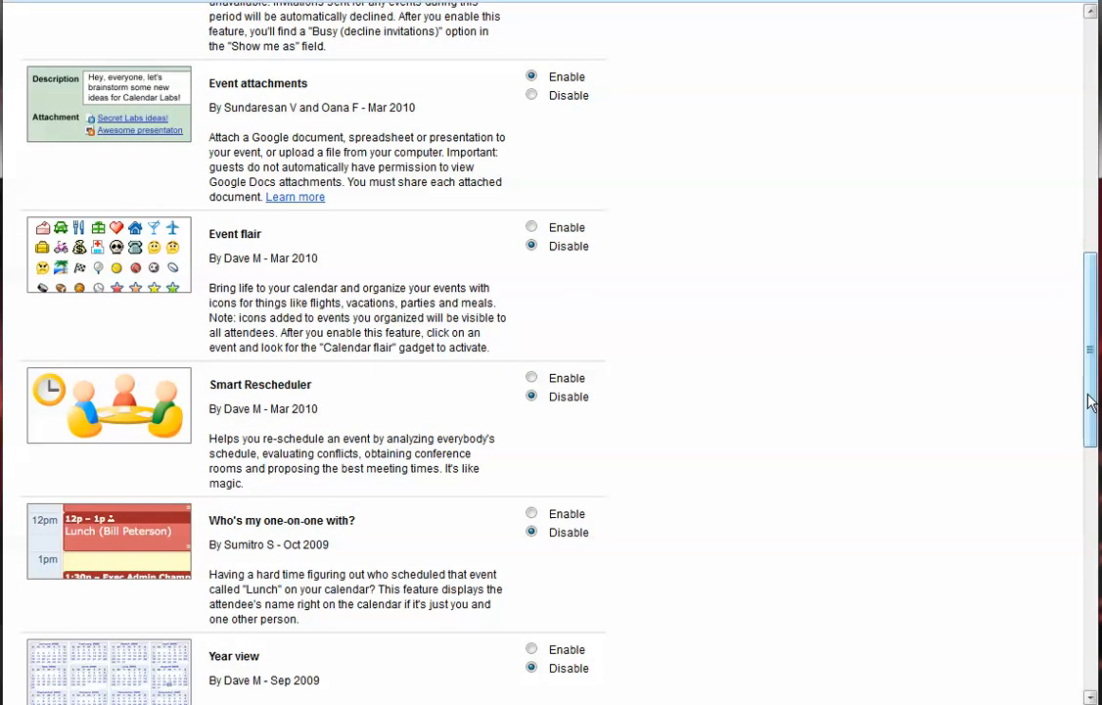
click(531, 227)
Enable the "Who's my one-on-one with?" and Year view labs.
drag(1094, 313, 1094, 354)
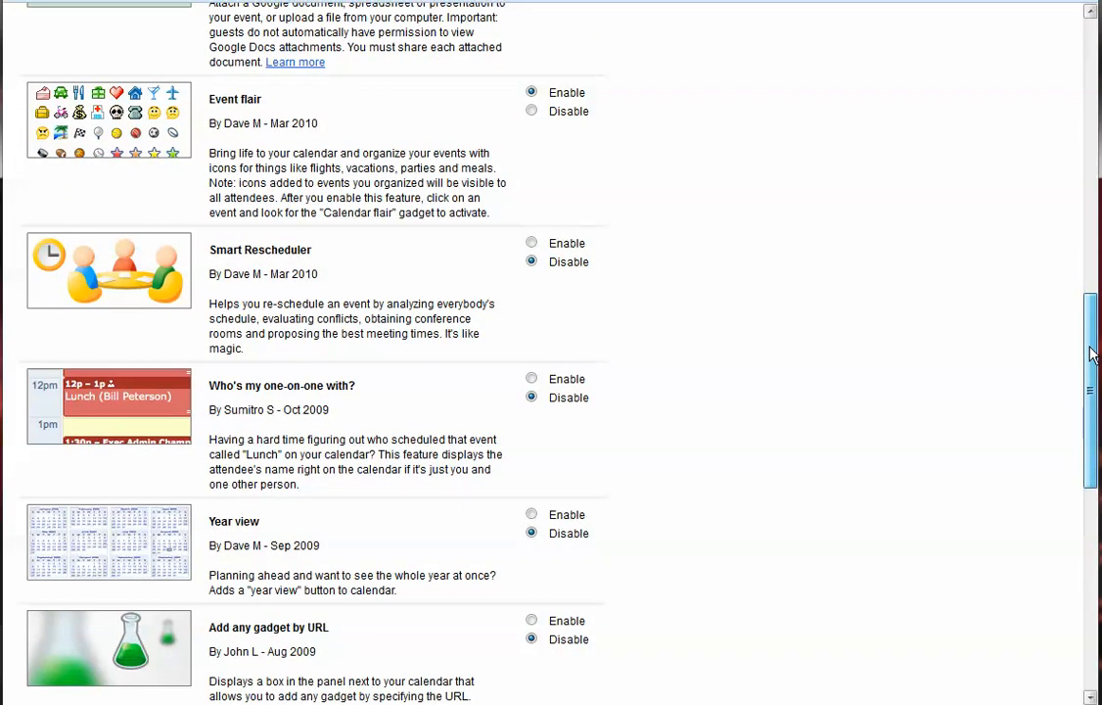
drag(1094, 354, 1089, 381)
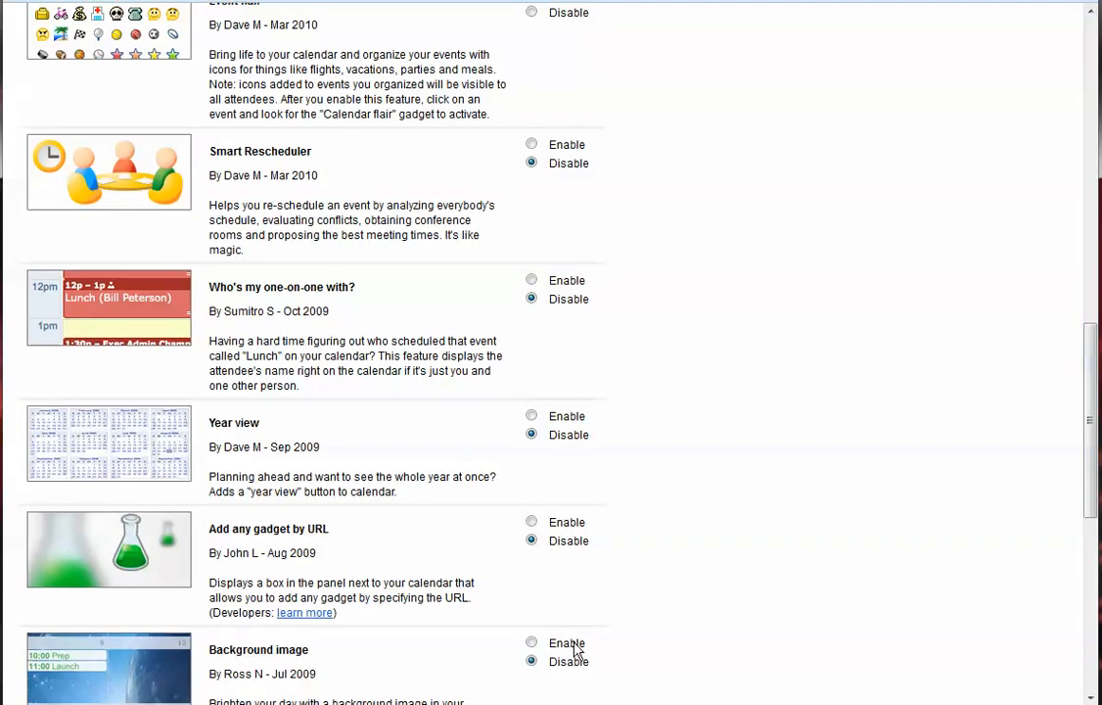
click(532, 281)
scroll(121, 262, down, 1)
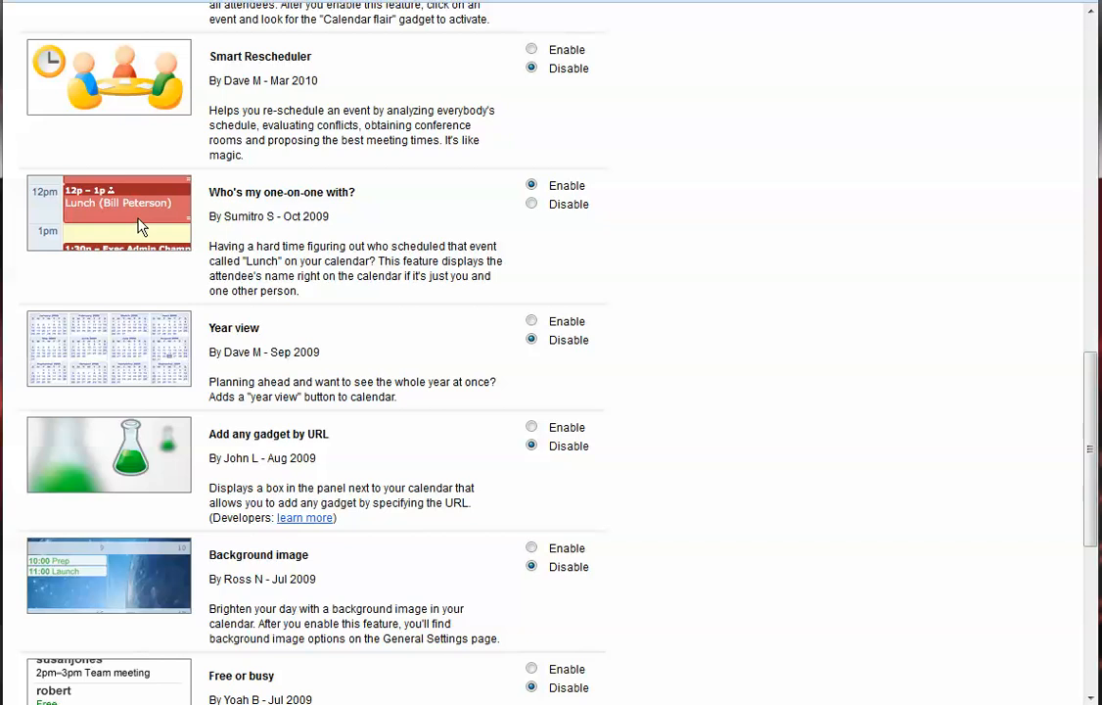
click(532, 321)
Enable the Jump to date lab and save the Labs settings.
drag(1090, 369, 1086, 474)
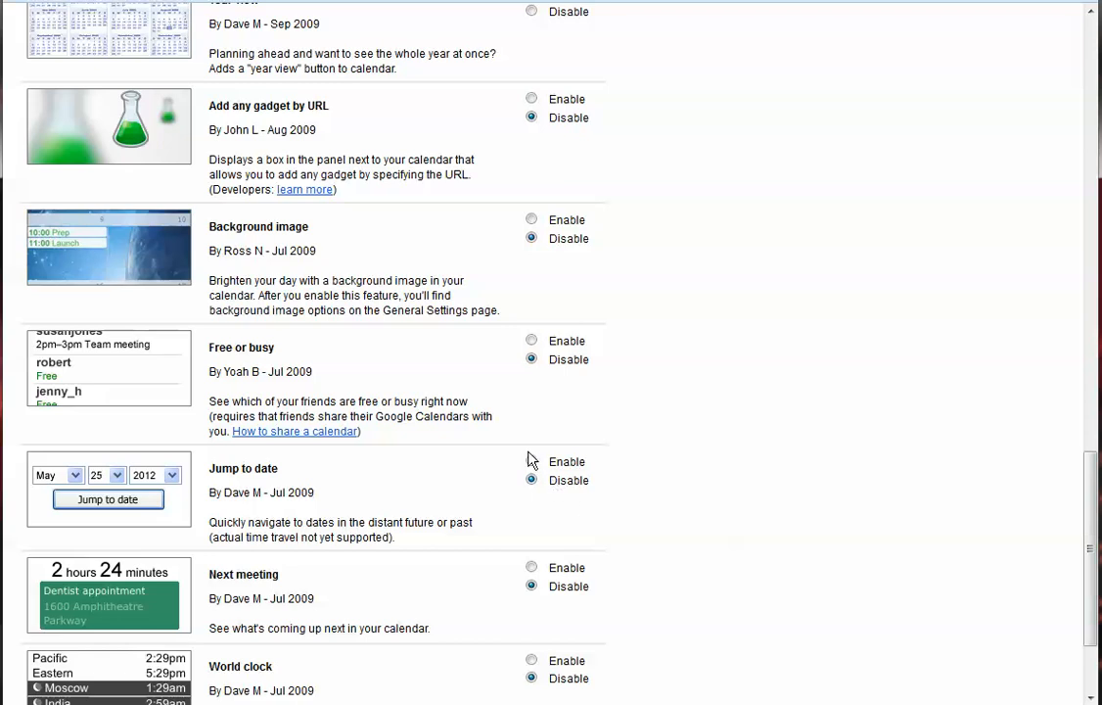
click(531, 461)
drag(1089, 475, 1087, 519)
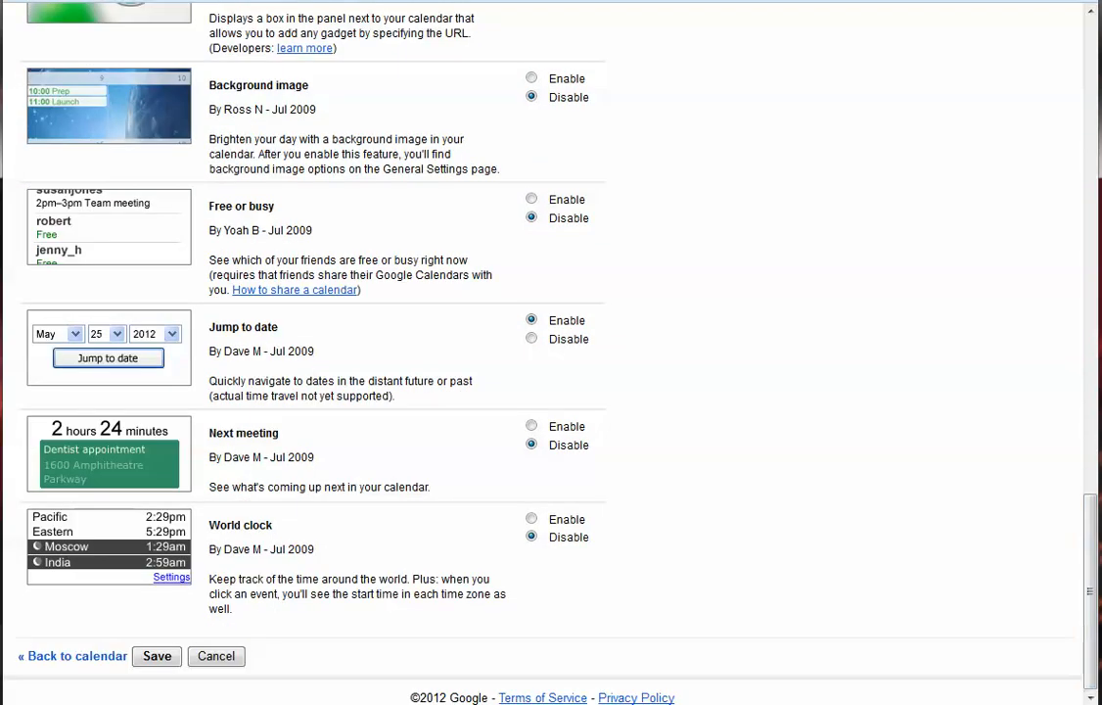
click(159, 657)
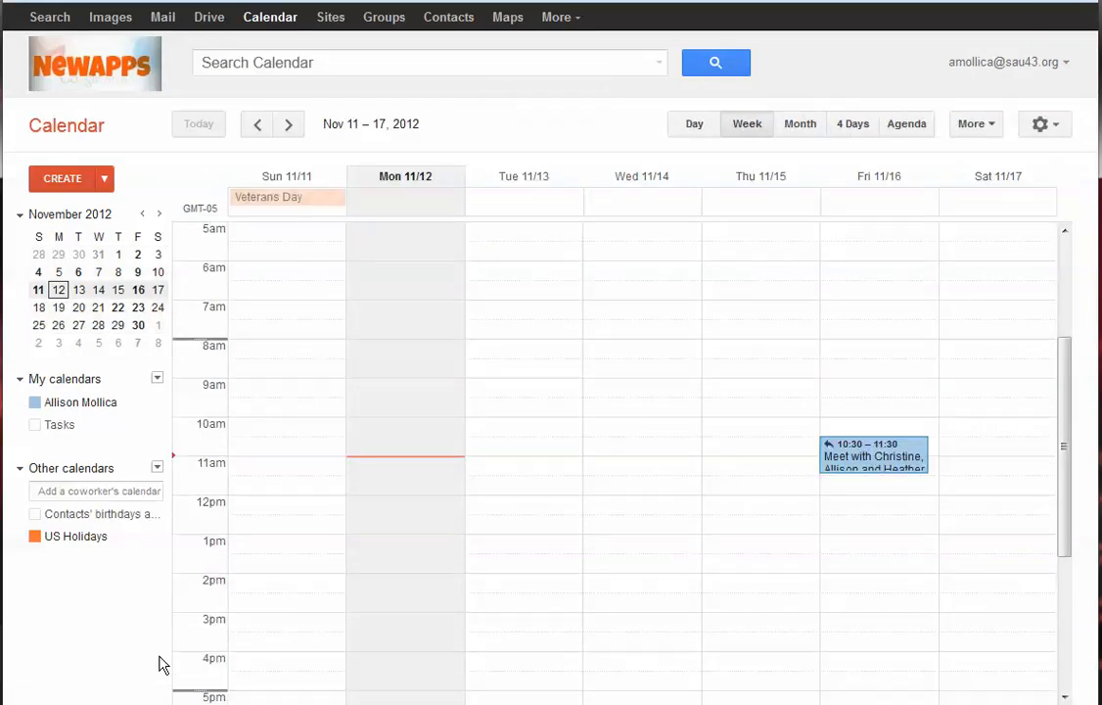
In the month view, start an event titled Lunch on Wednesday, December 5, 2012 and open its full details.
click(812, 130)
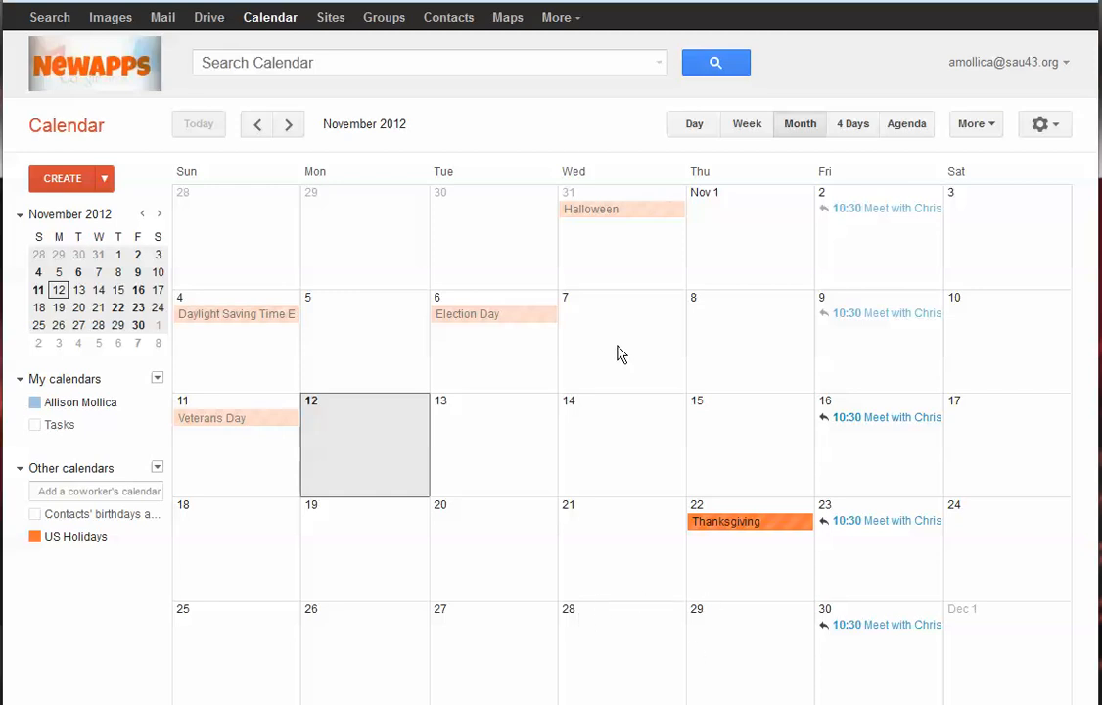
click(289, 127)
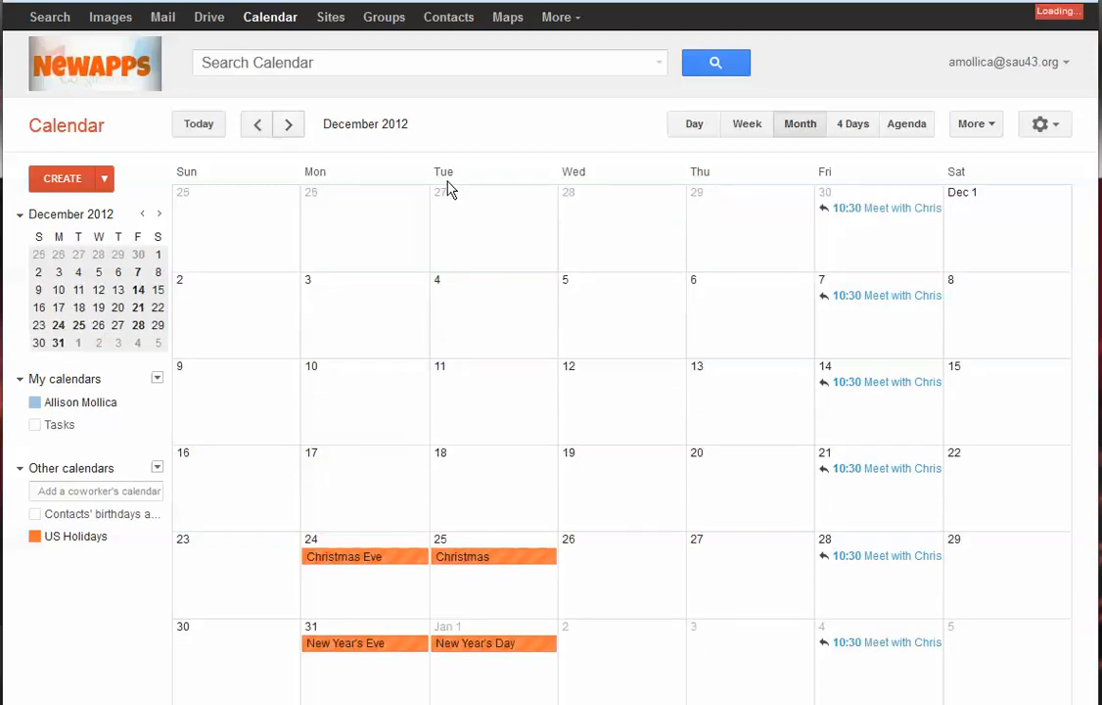
click(618, 322)
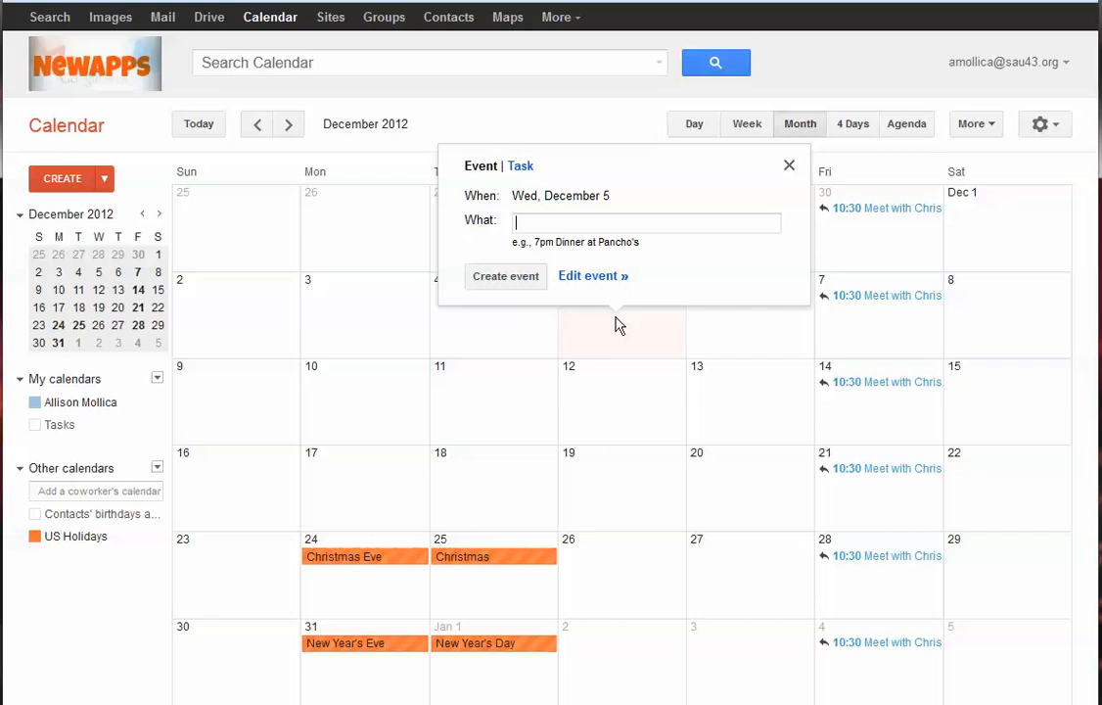
text(Lunch)
click(574, 279)
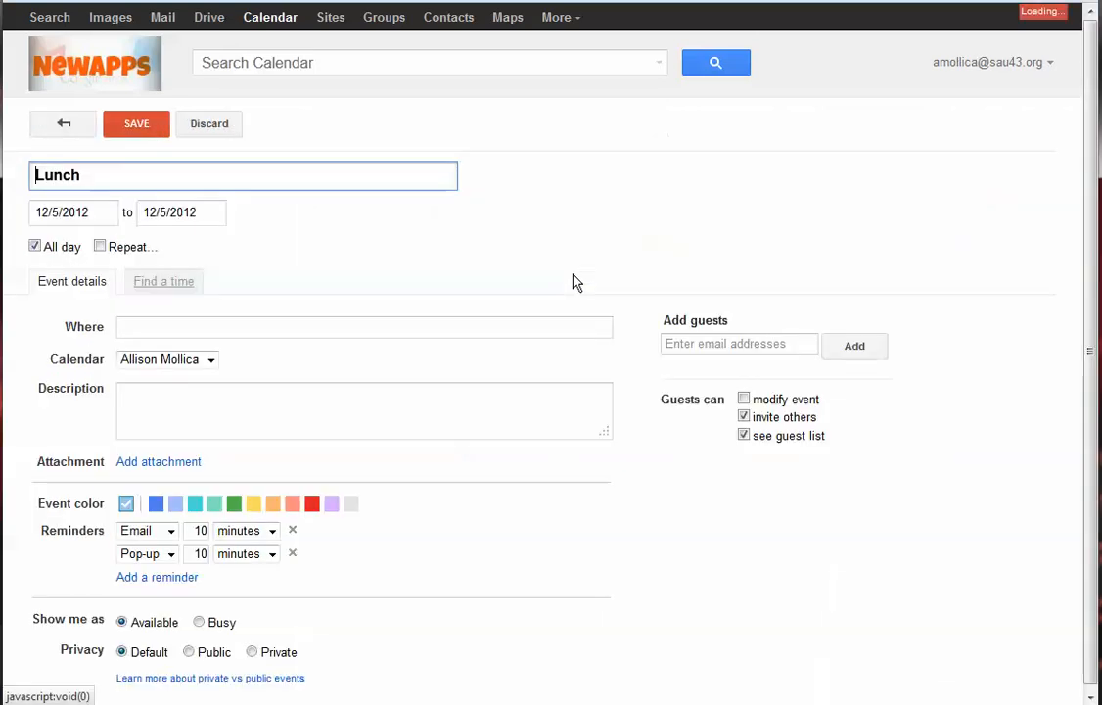
Add a coworker as guest to the Lunch event and save it, sending the invitation.
click(745, 344)
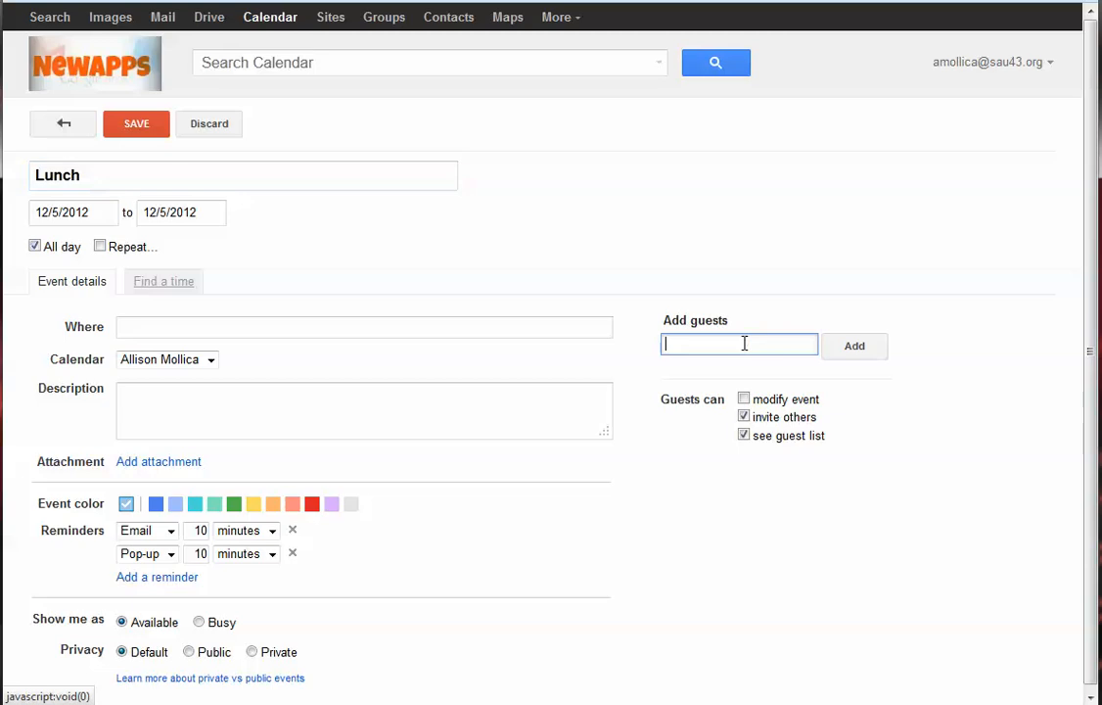
text(chr)
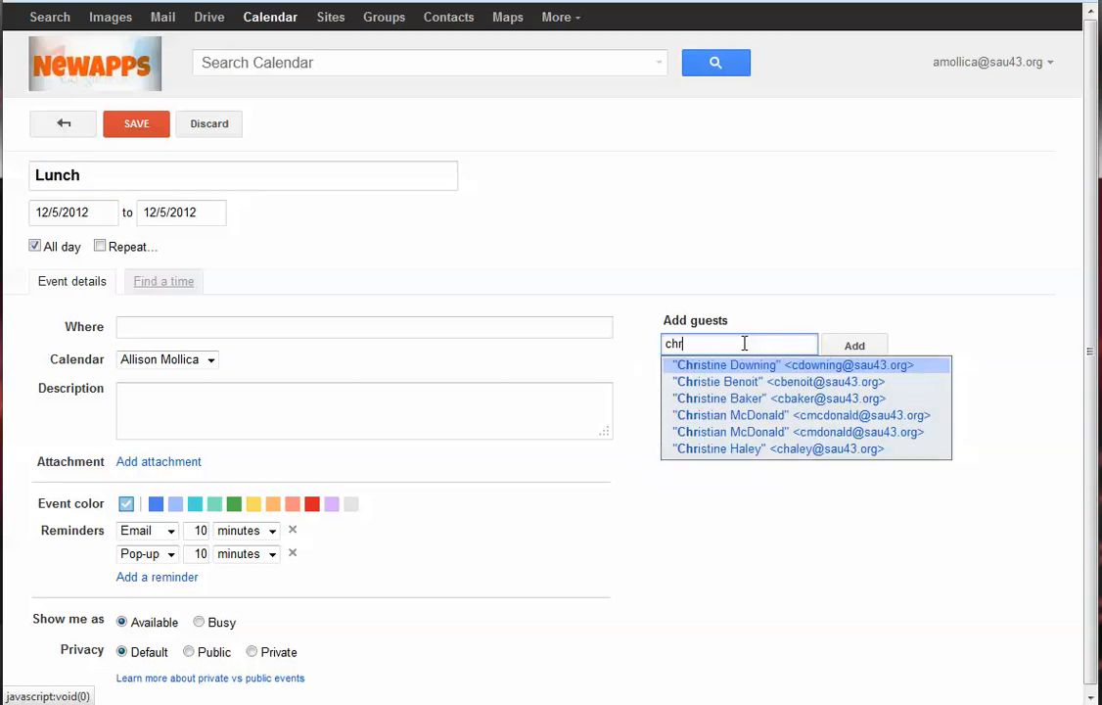
click(819, 366)
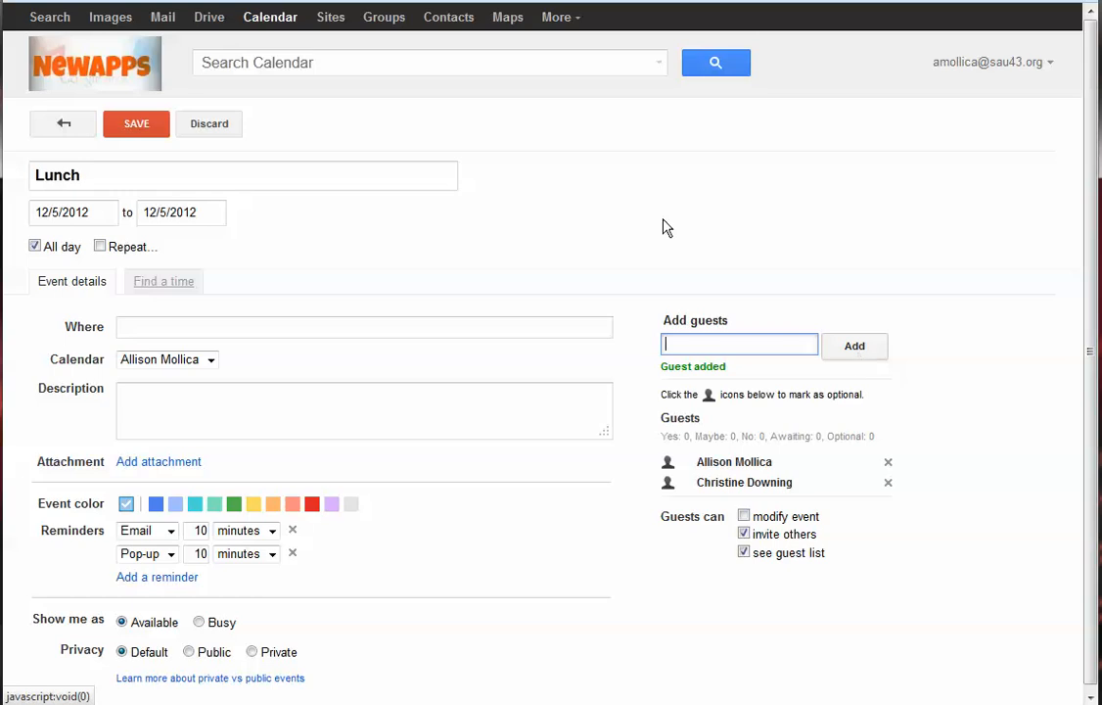
click(130, 128)
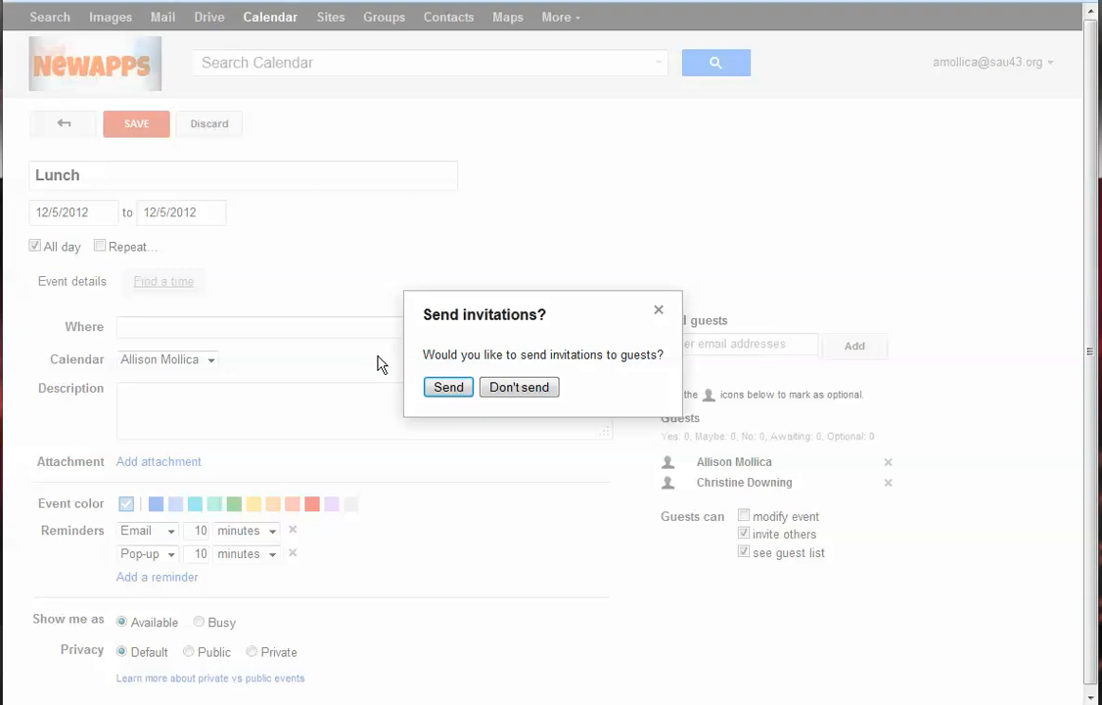
click(443, 387)
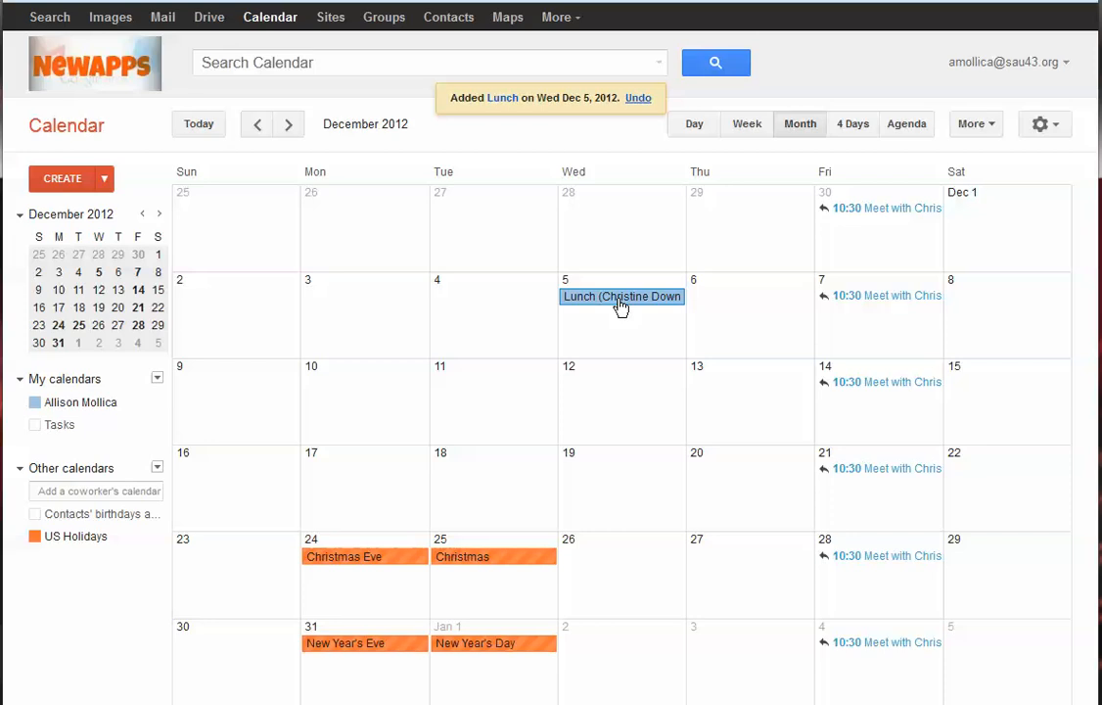
In the week view, try hiding the hours 12am–4am, and set the collapsed morning range to 12am–6am.
click(741, 132)
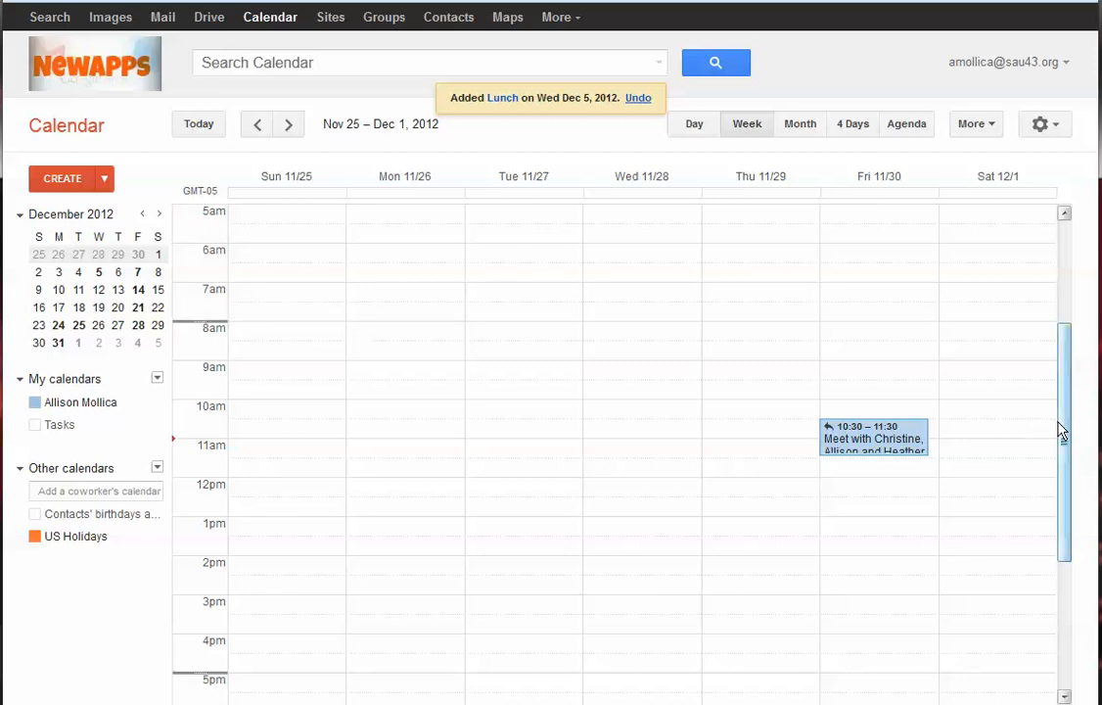
drag(1062, 433, 1077, 318)
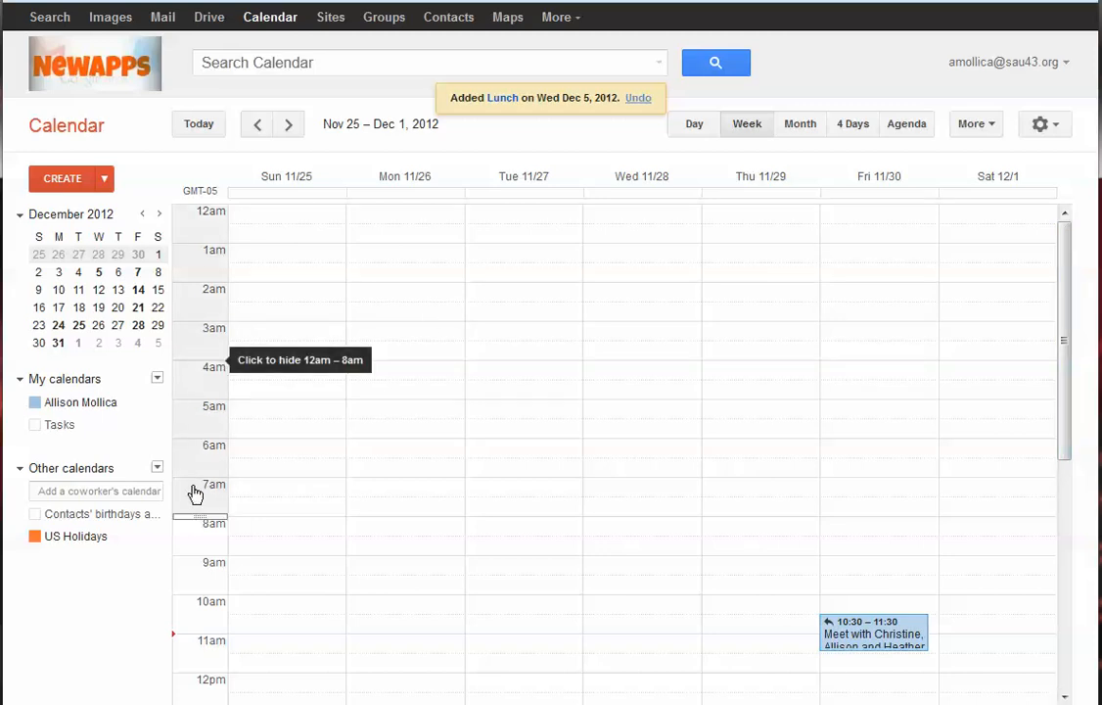
drag(205, 509, 214, 364)
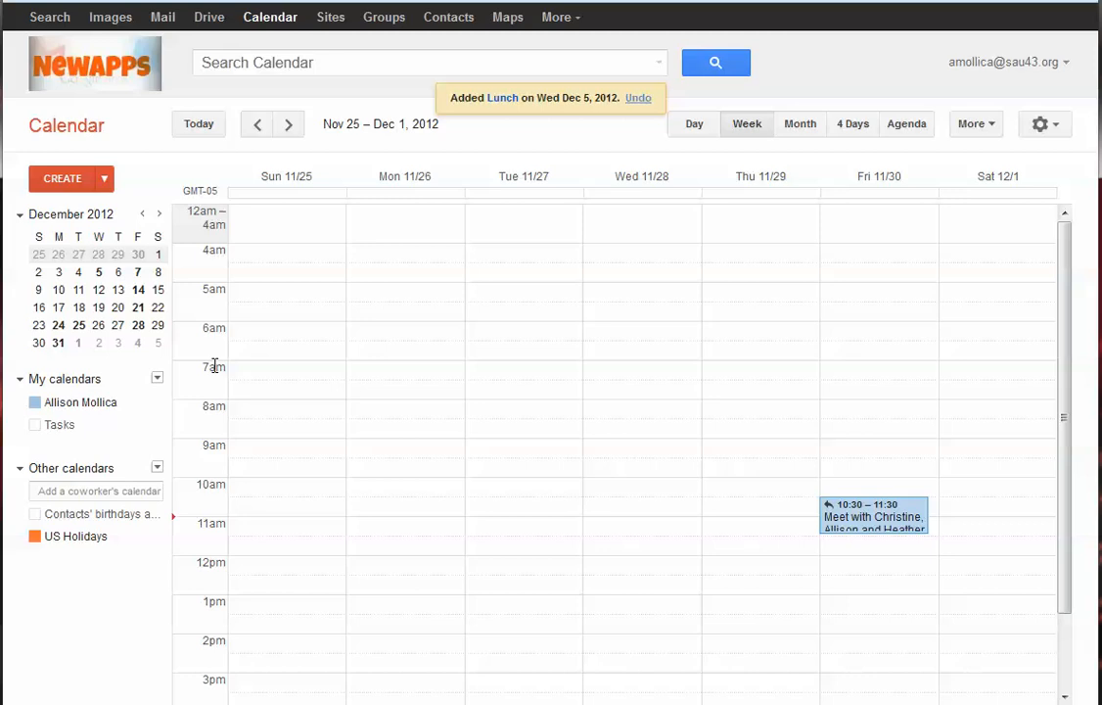
click(216, 243)
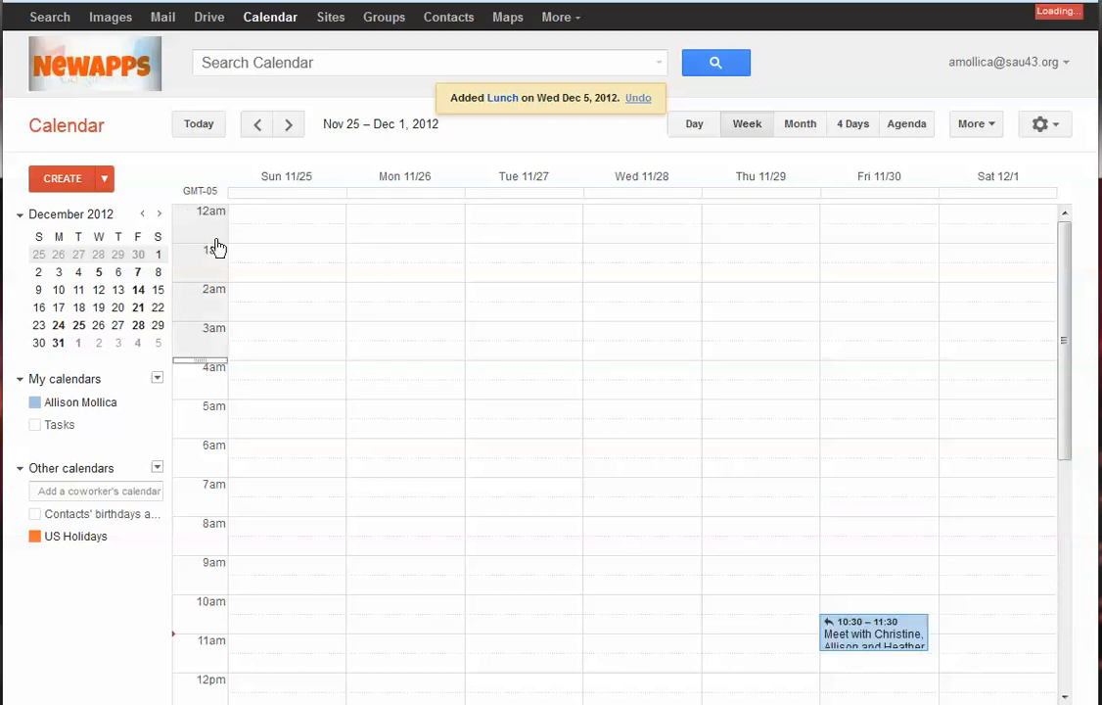
drag(199, 360, 207, 437)
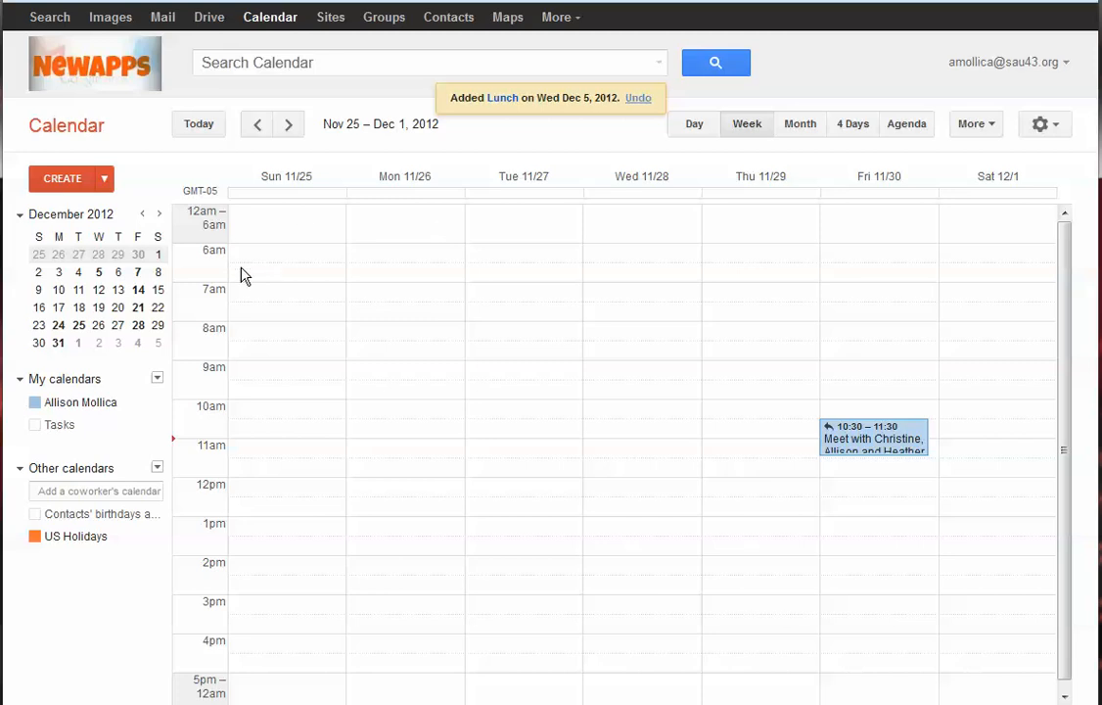
Expand the hidden evening hours and set the collapsed evening range to 9pm–12am.
drag(1063, 307, 1073, 465)
click(209, 688)
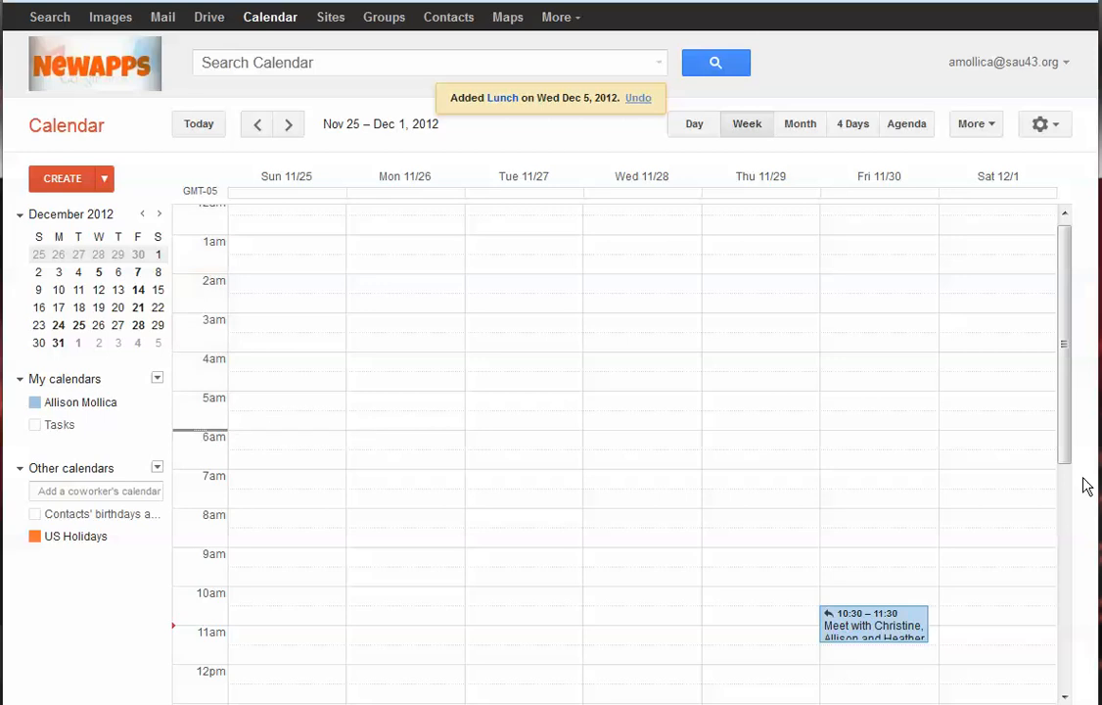
drag(1072, 437, 374, 563)
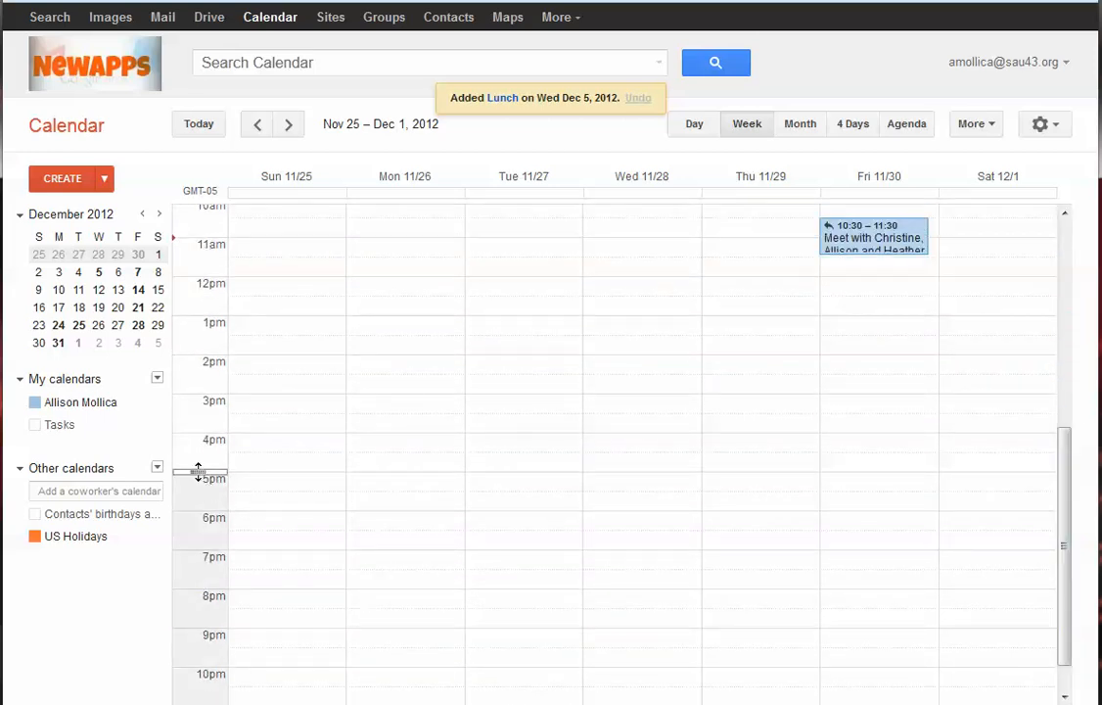
drag(200, 490, 208, 631)
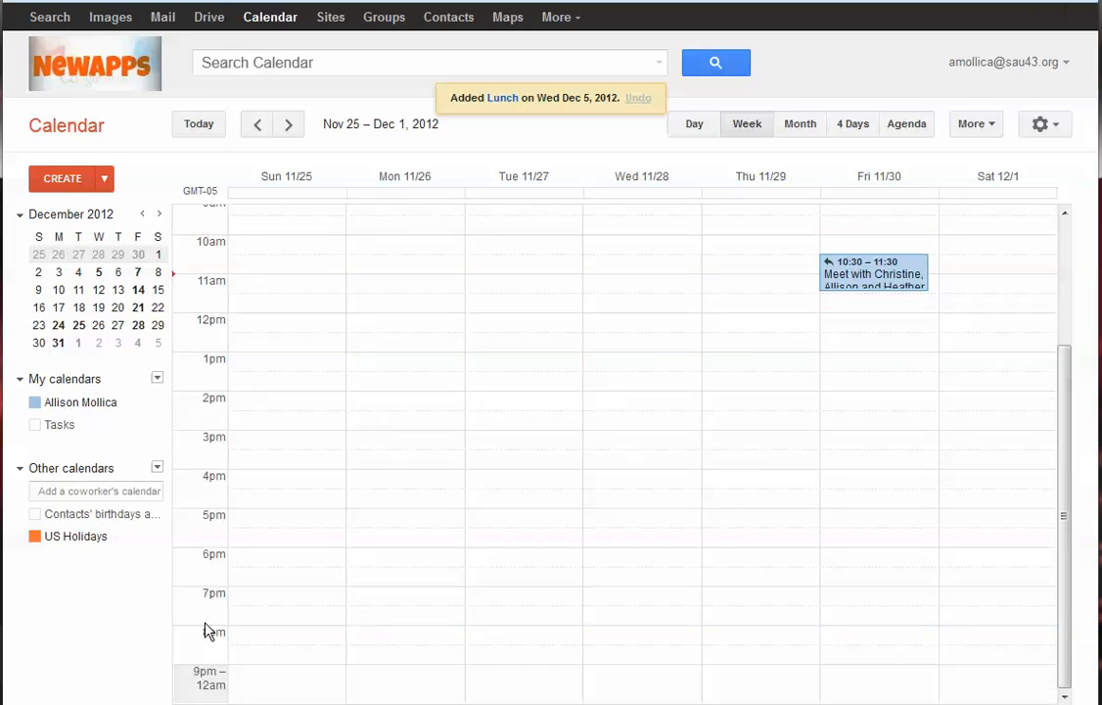
drag(1062, 372, 1058, 155)
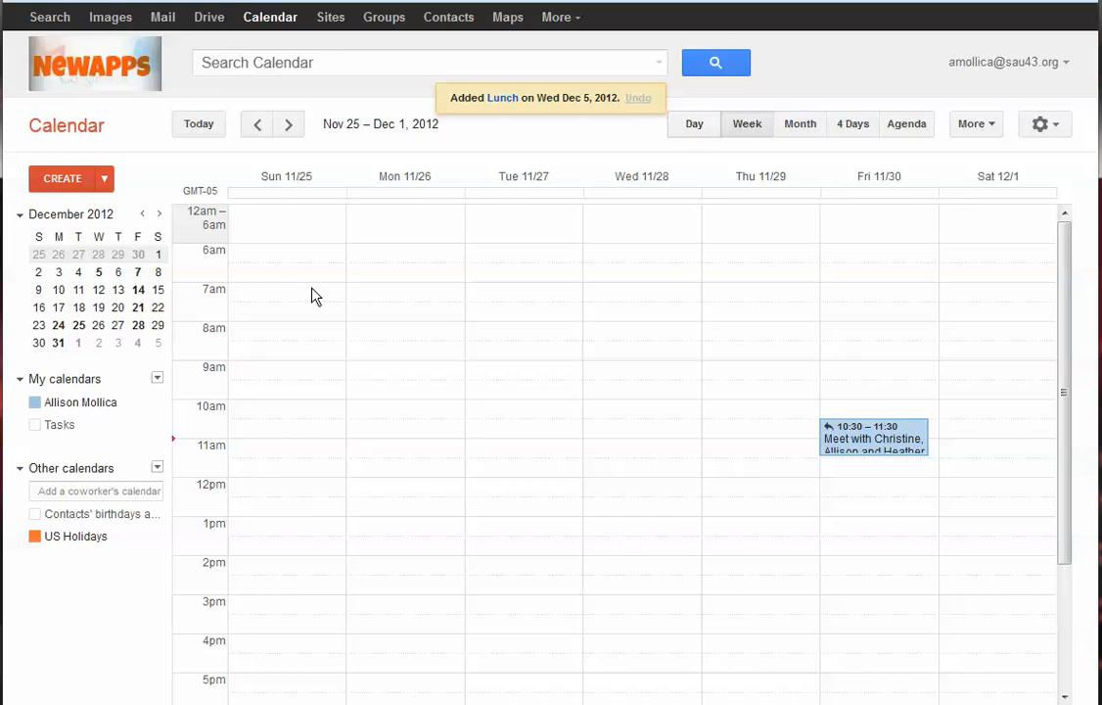
Return to the month view, open the December 5 Lunch event to review its details, and save it without edits.
click(801, 125)
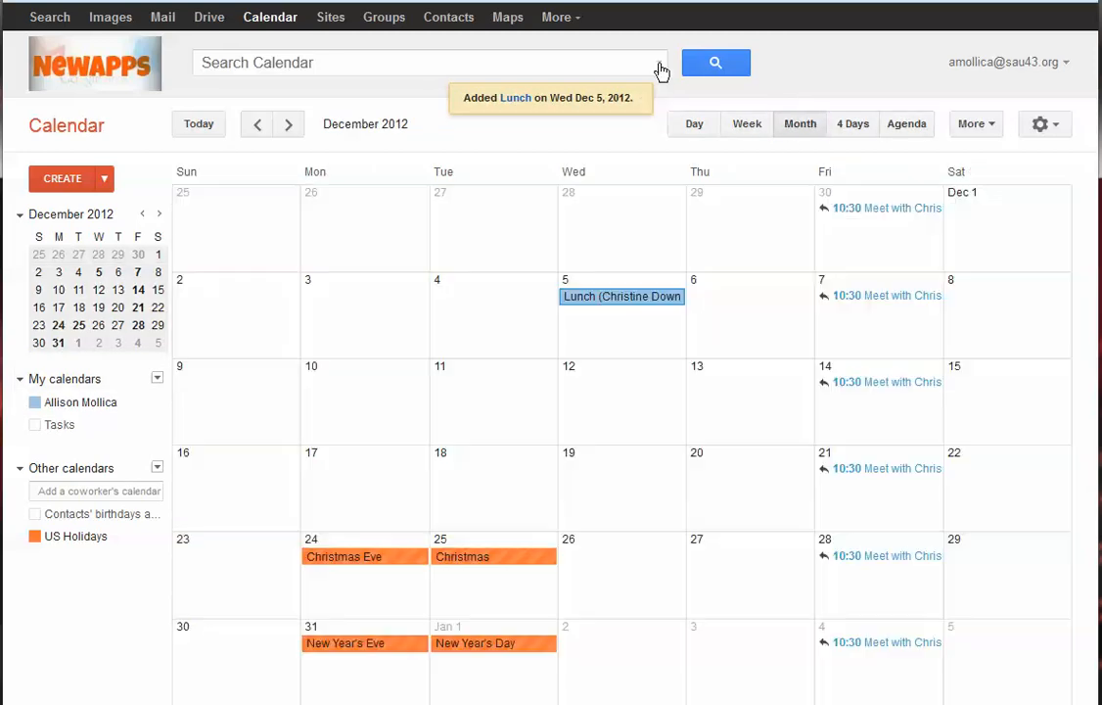
click(613, 306)
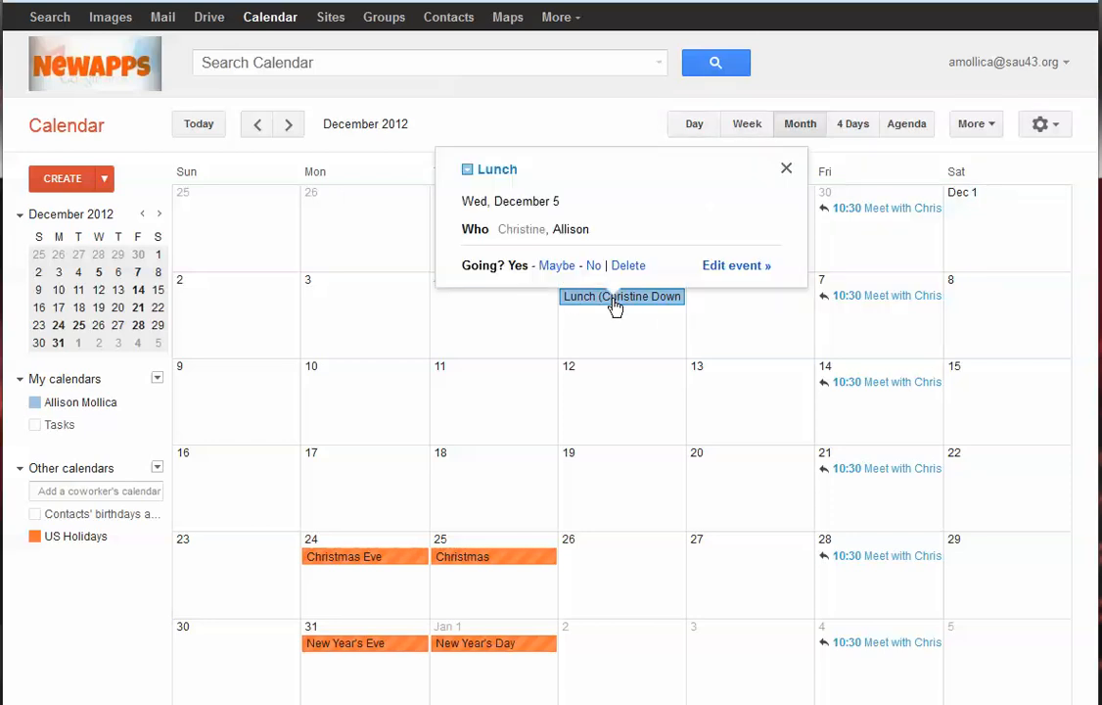
click(750, 267)
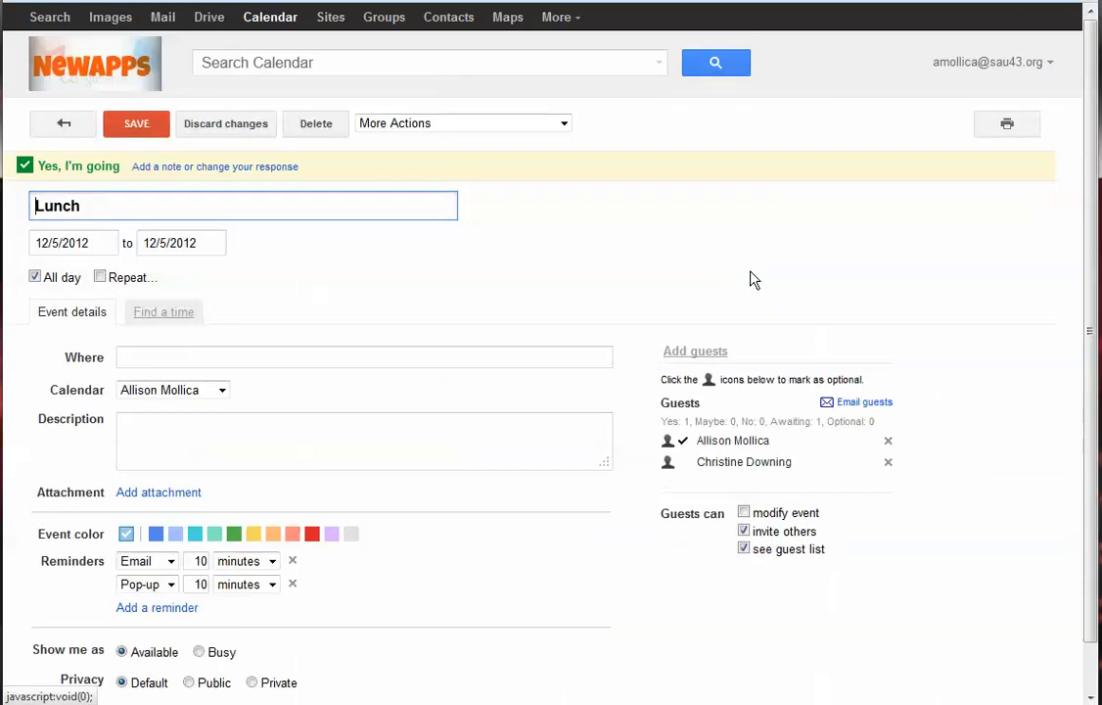
click(138, 127)
Enable the Event flair feature in the Labs settings and save the change.
click(1047, 124)
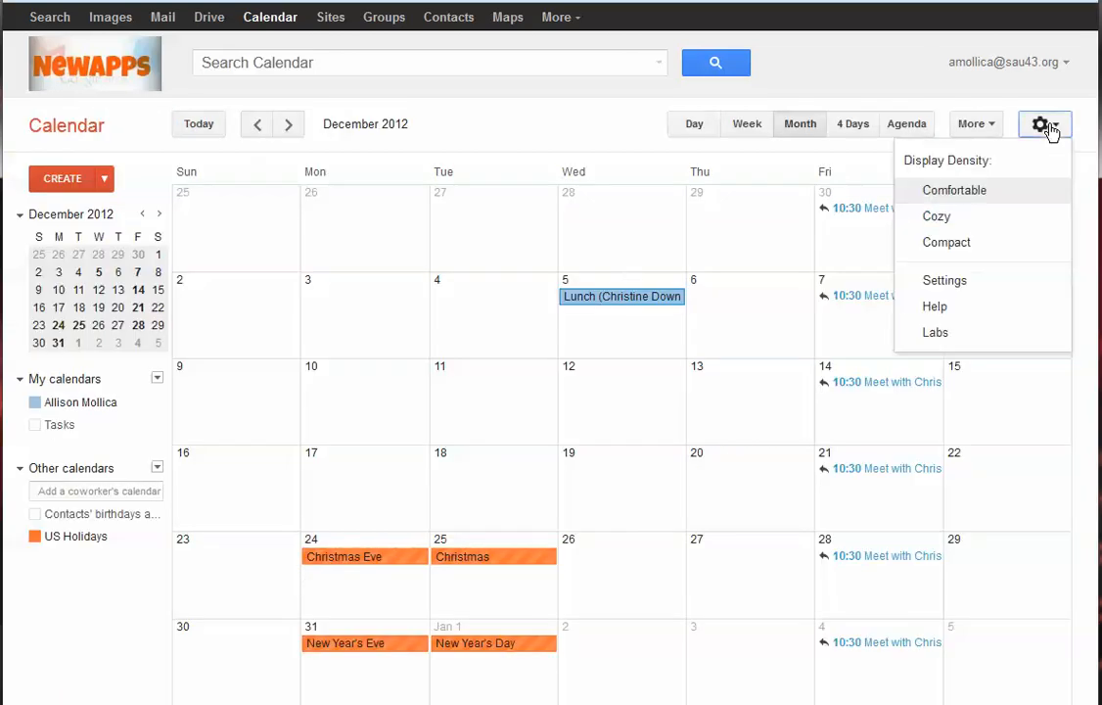
click(939, 332)
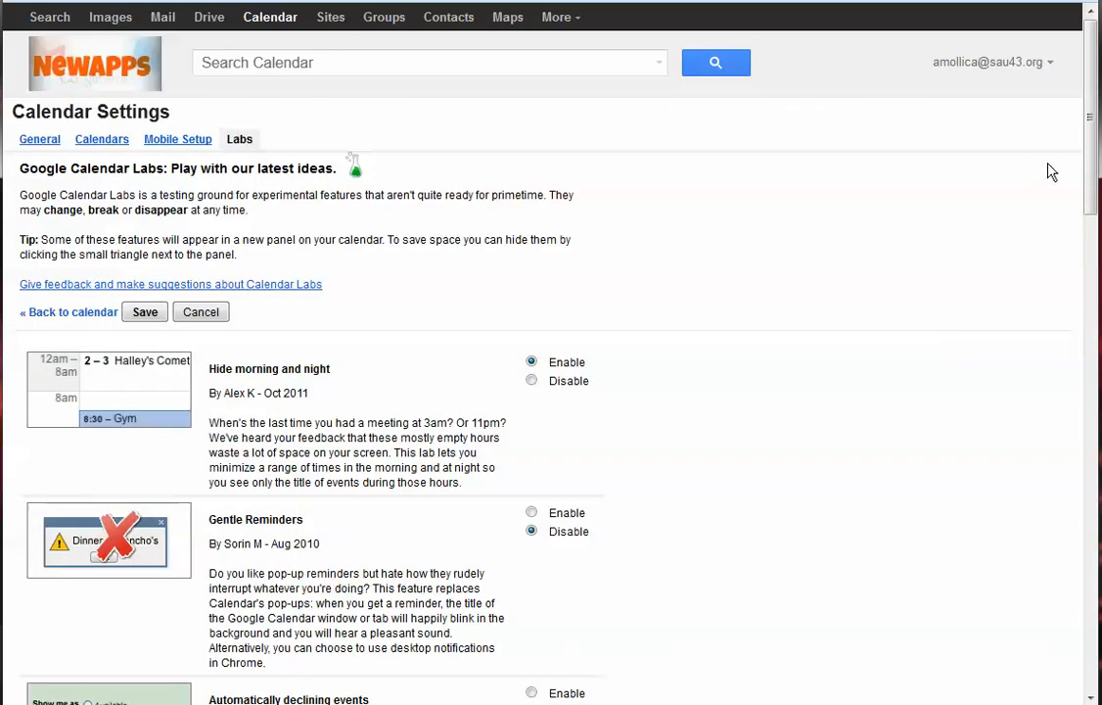
drag(1088, 158, 1086, 331)
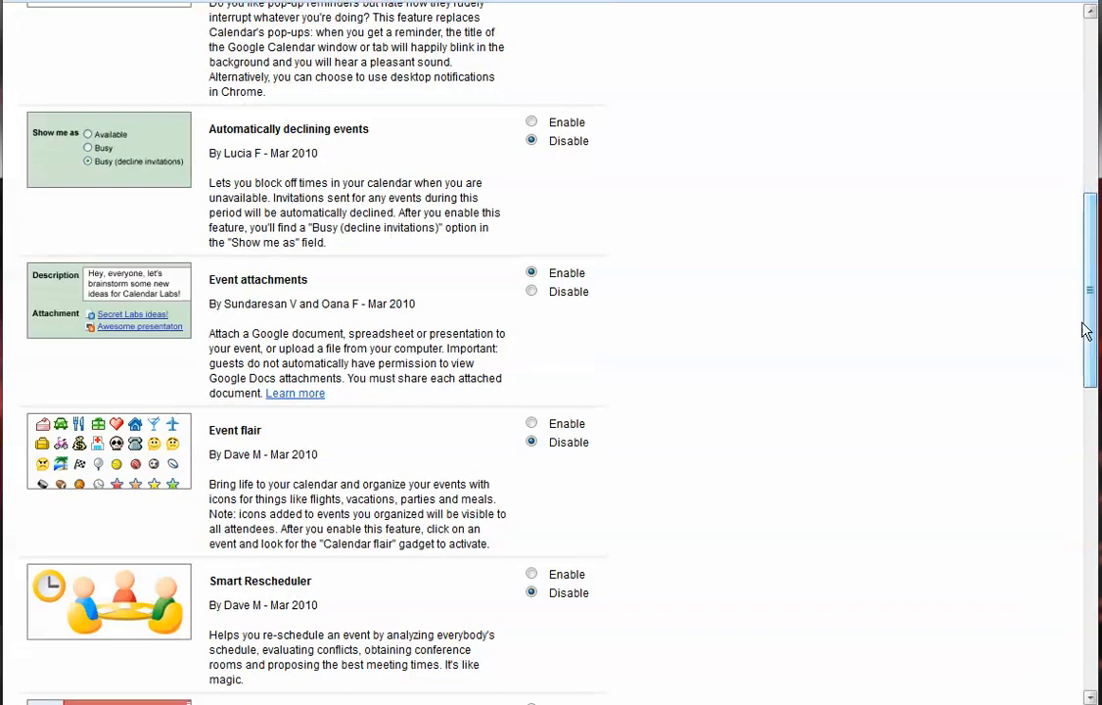
click(572, 427)
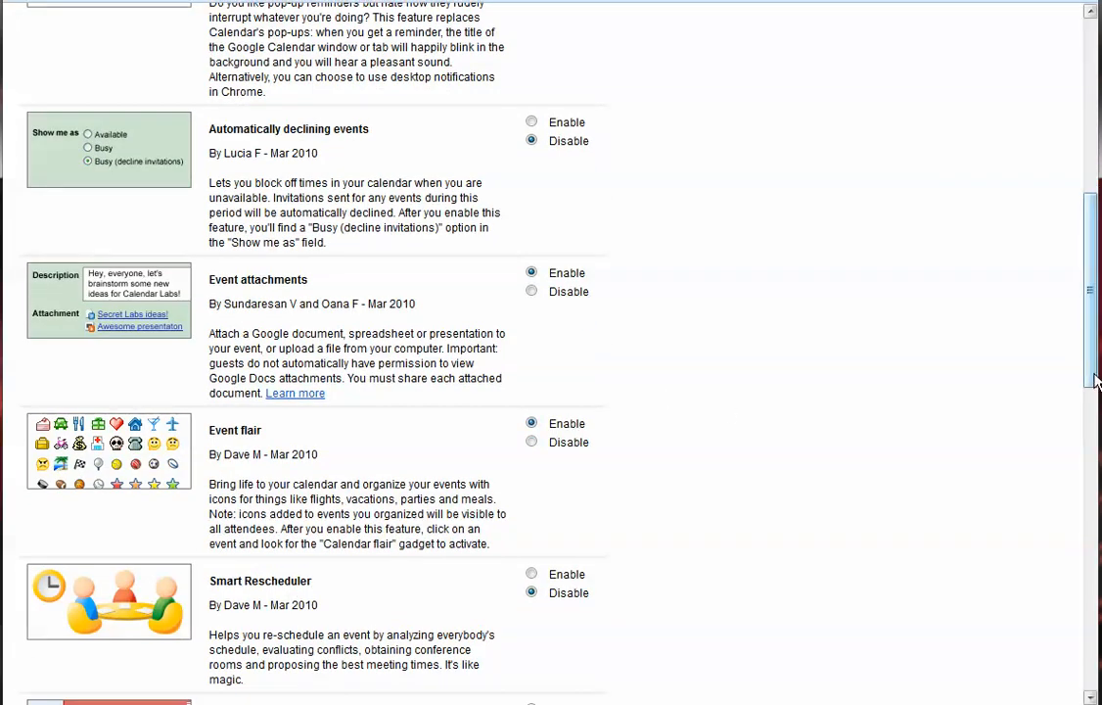
scroll(964, 337, up, 6)
click(143, 313)
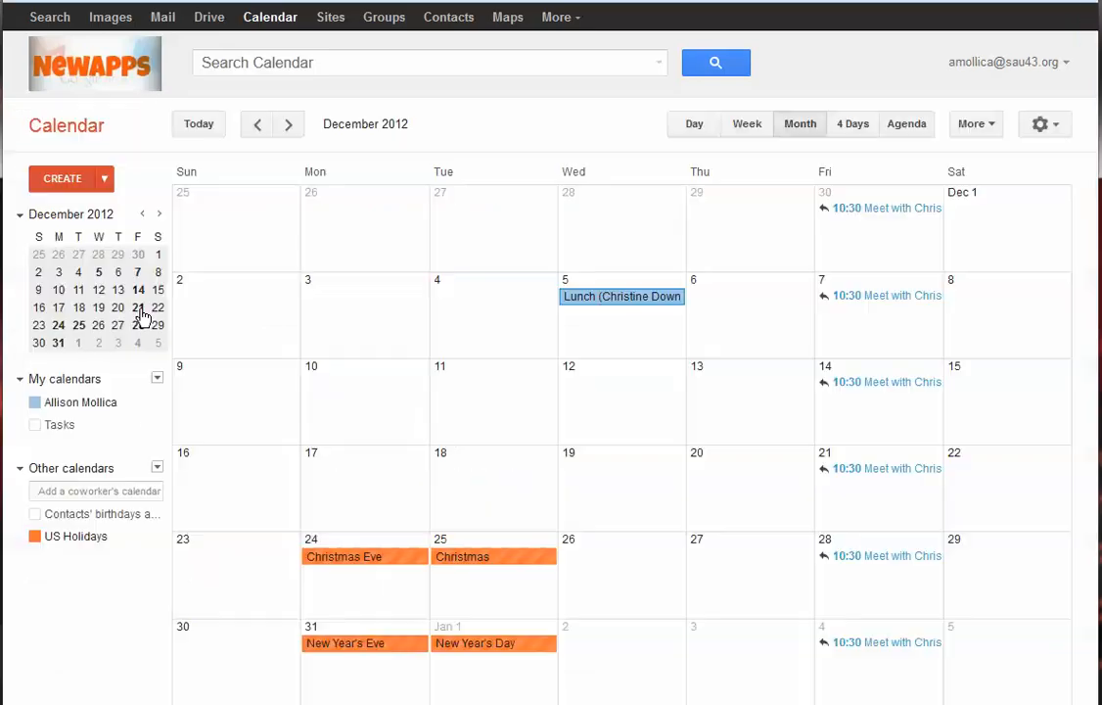
Open the December 5 Lunch event's full details to look for flair options, and return to the calendar.
click(595, 298)
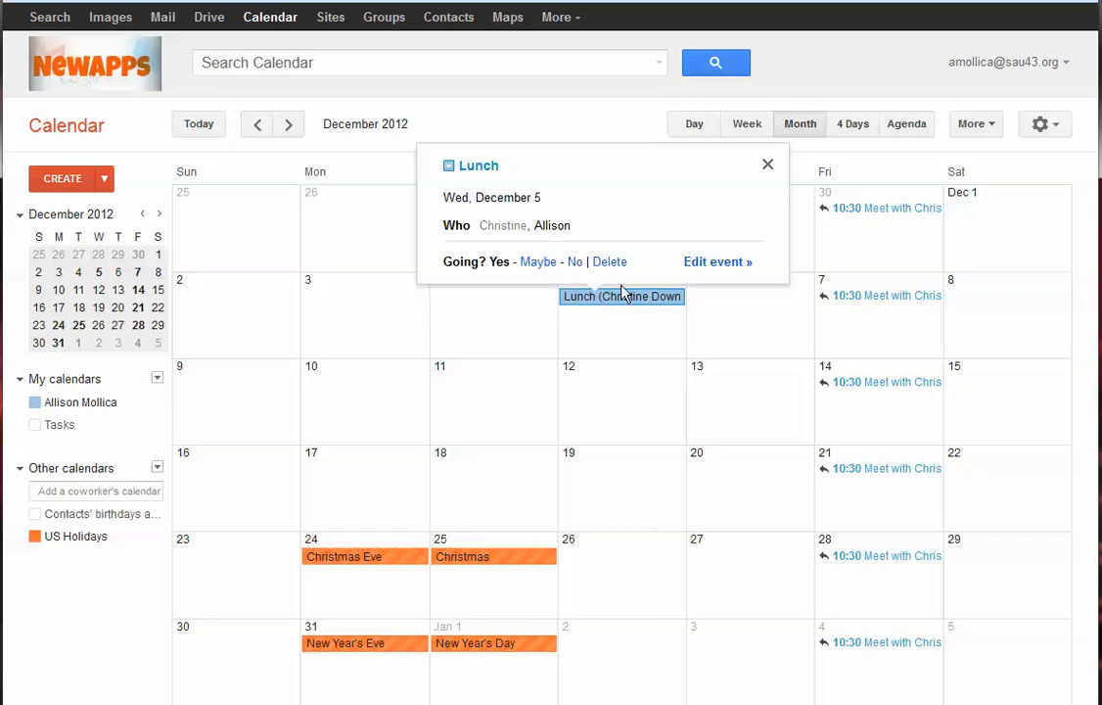
click(706, 263)
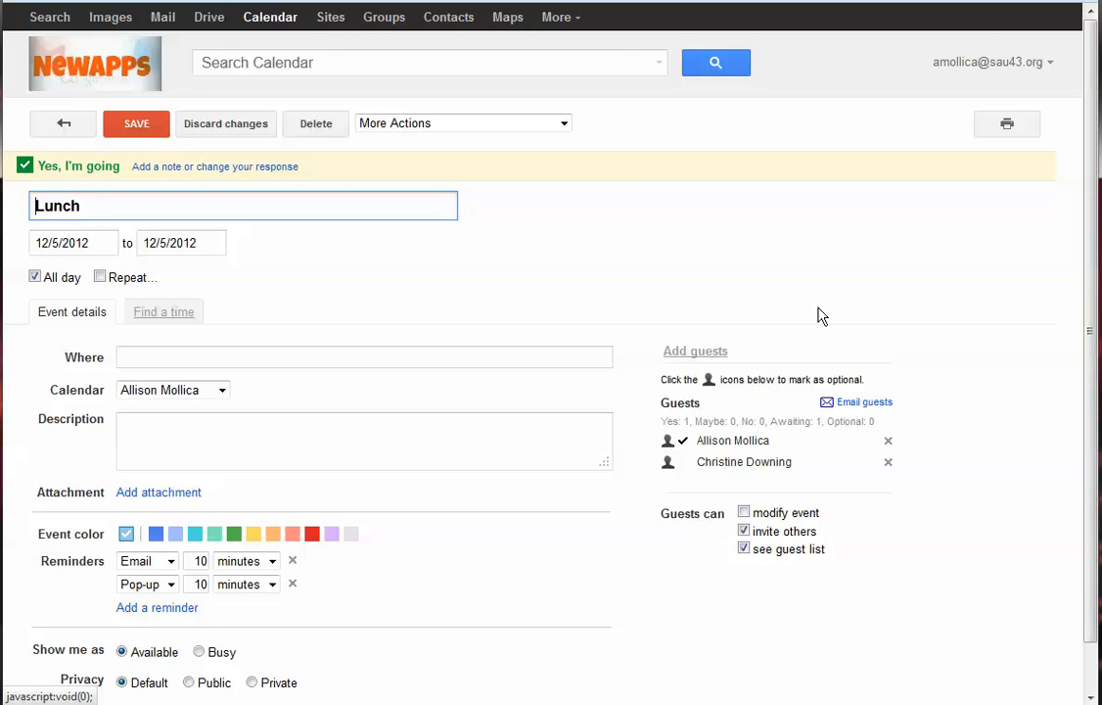
click(65, 125)
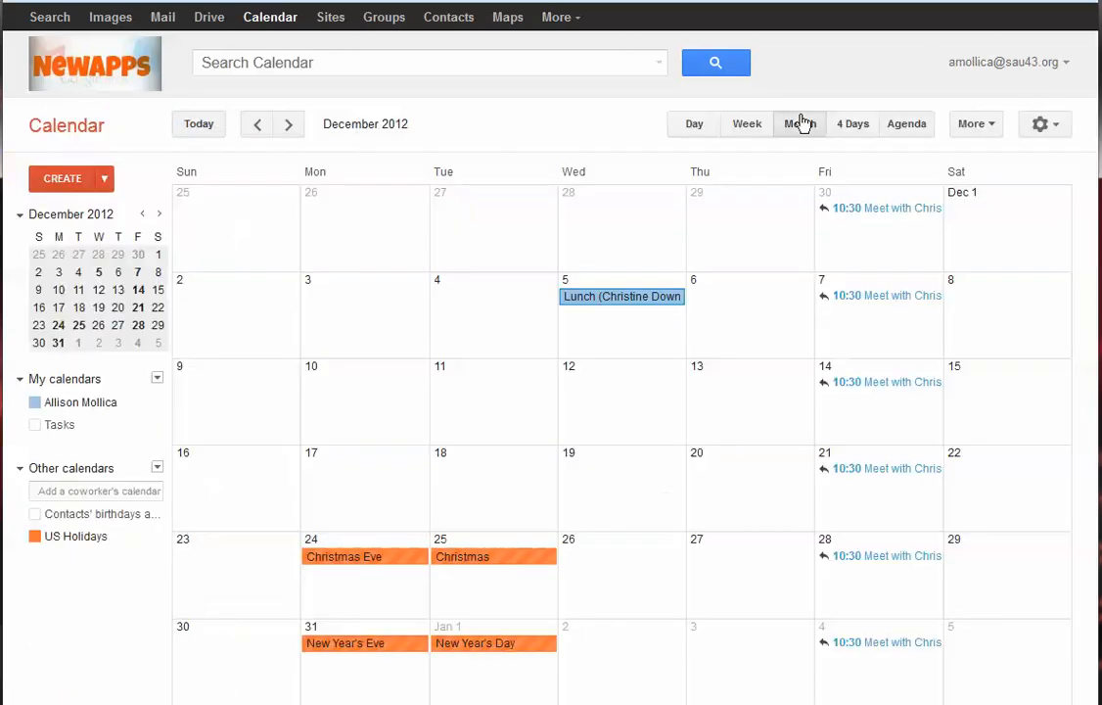
Check in the Labs settings whether Event flair is enabled, and save the settings again.
click(1043, 126)
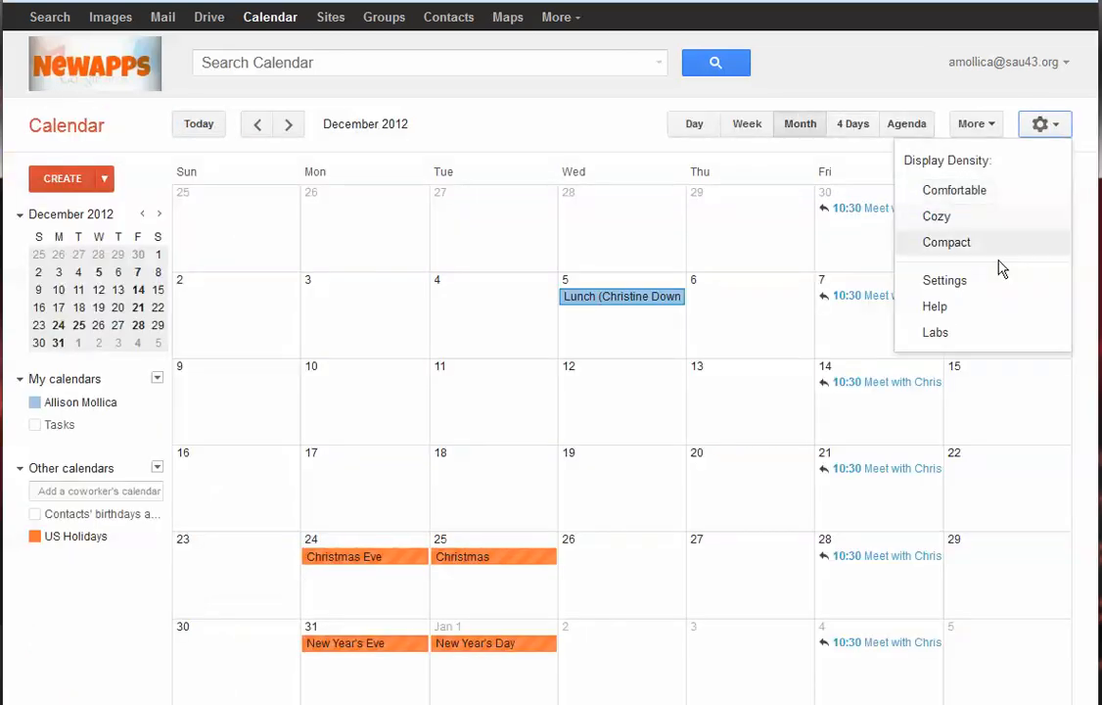
click(945, 333)
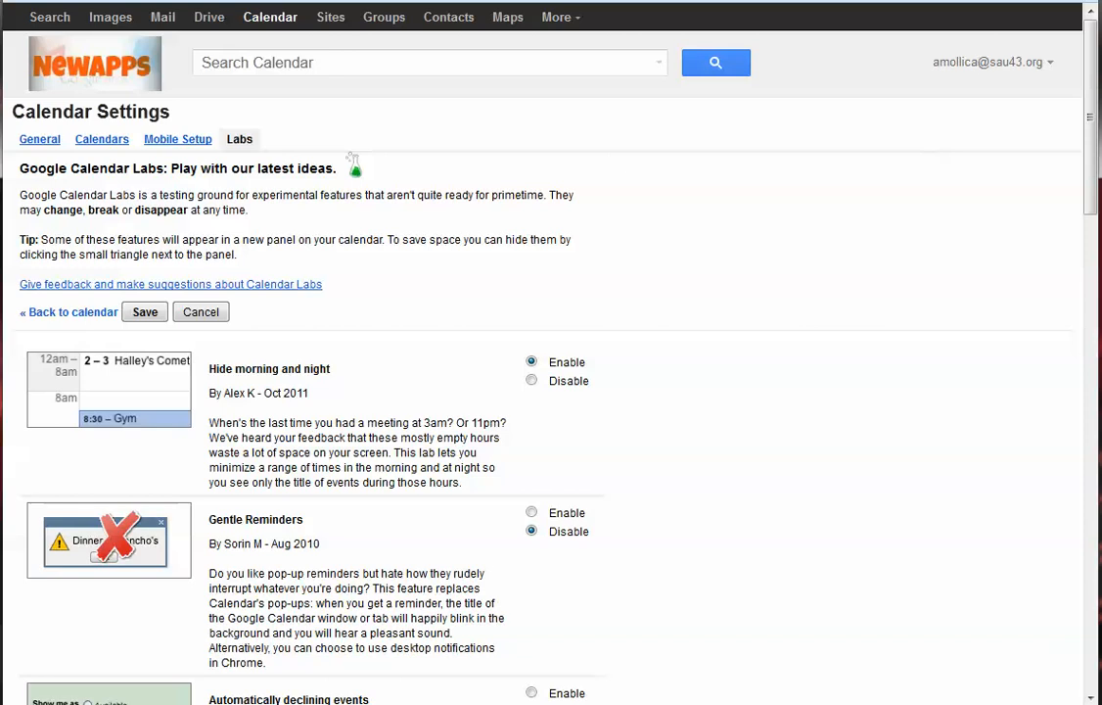
drag(1087, 114, 1087, 236)
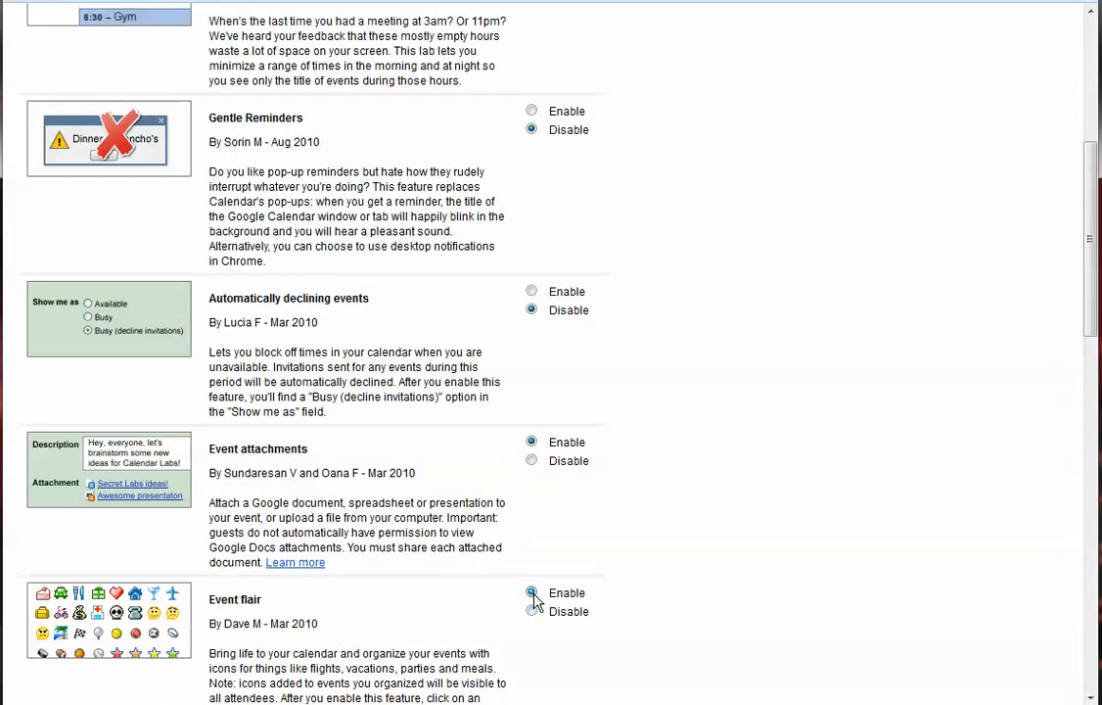
drag(1089, 290, 1089, 4)
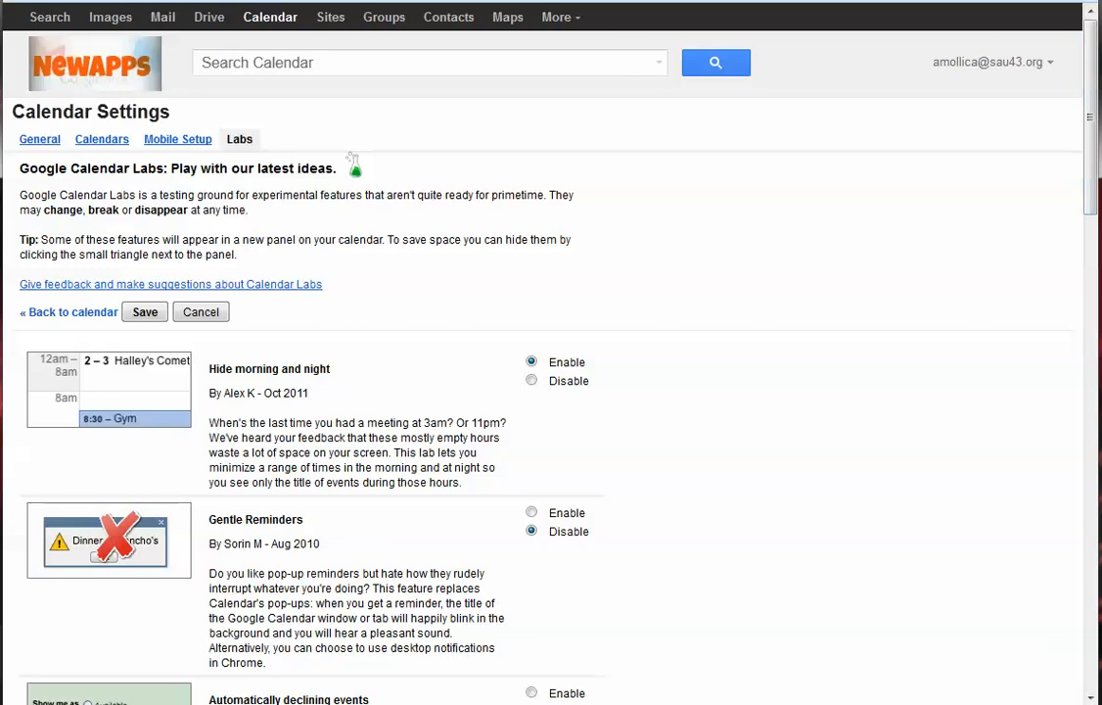
click(138, 315)
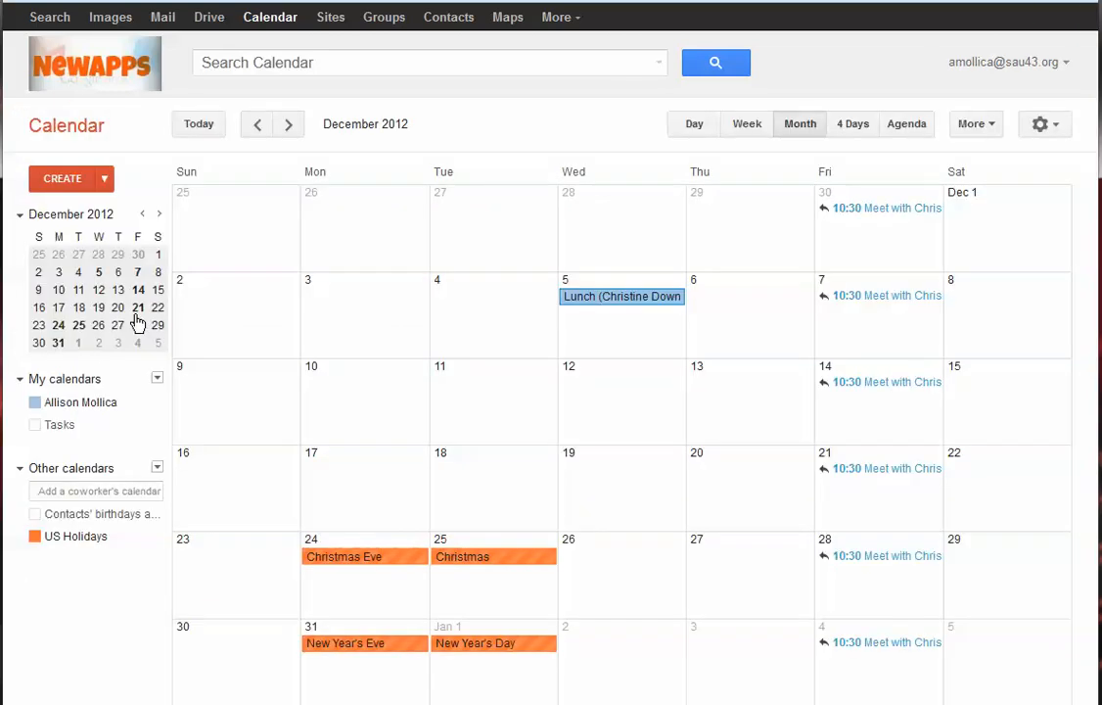
click(477, 318)
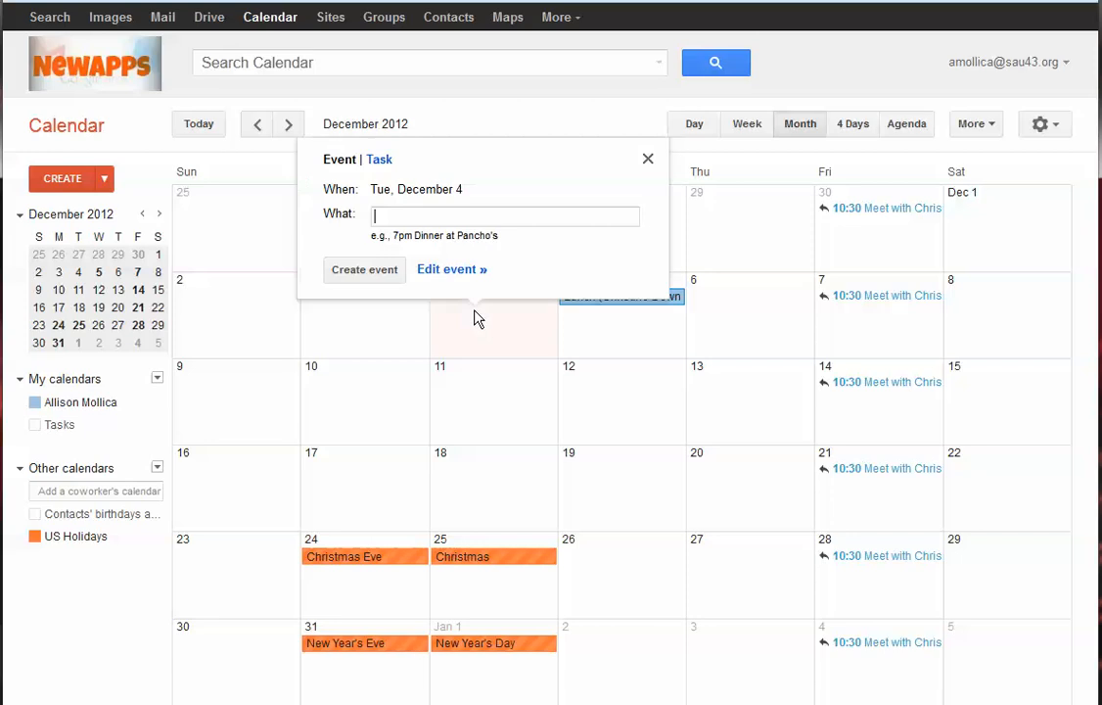
click(610, 328)
click(753, 354)
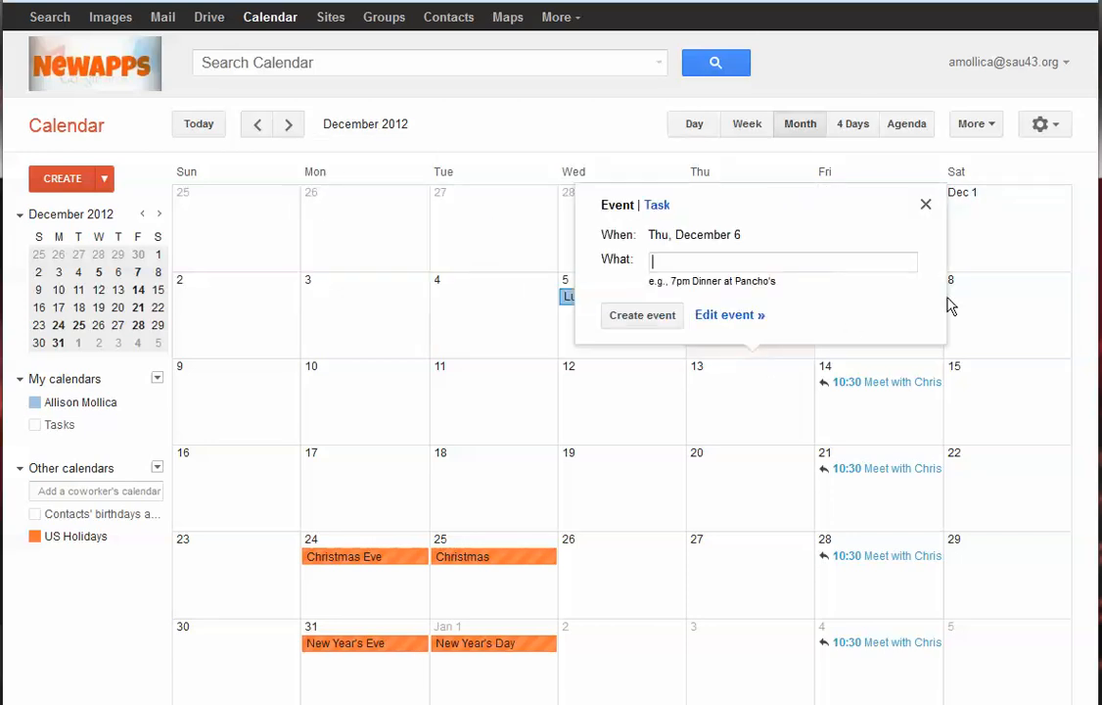
click(1024, 332)
click(1021, 398)
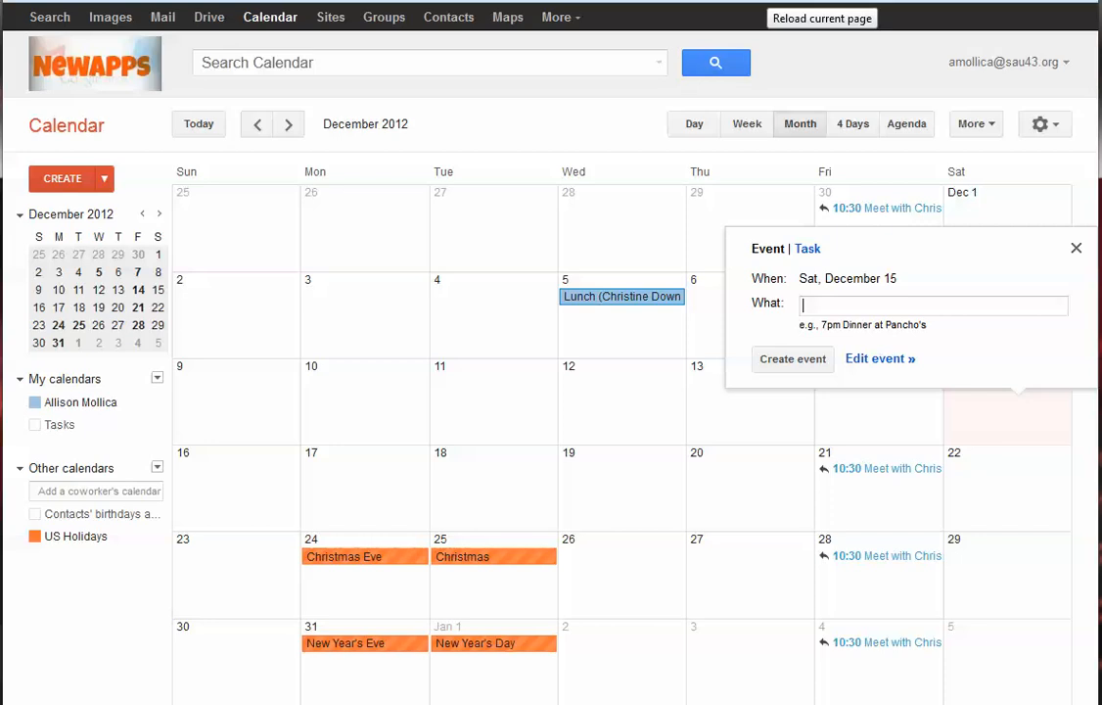
Reload the calendar page and show December 2012 in the month view.
click(760, 2)
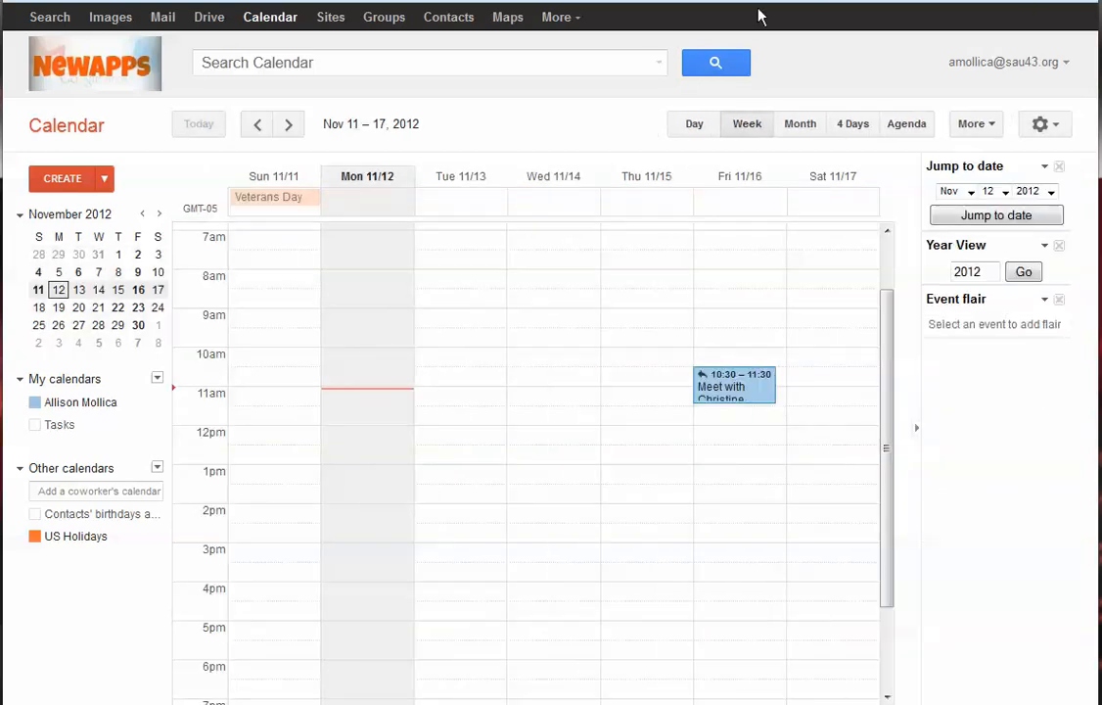
click(799, 124)
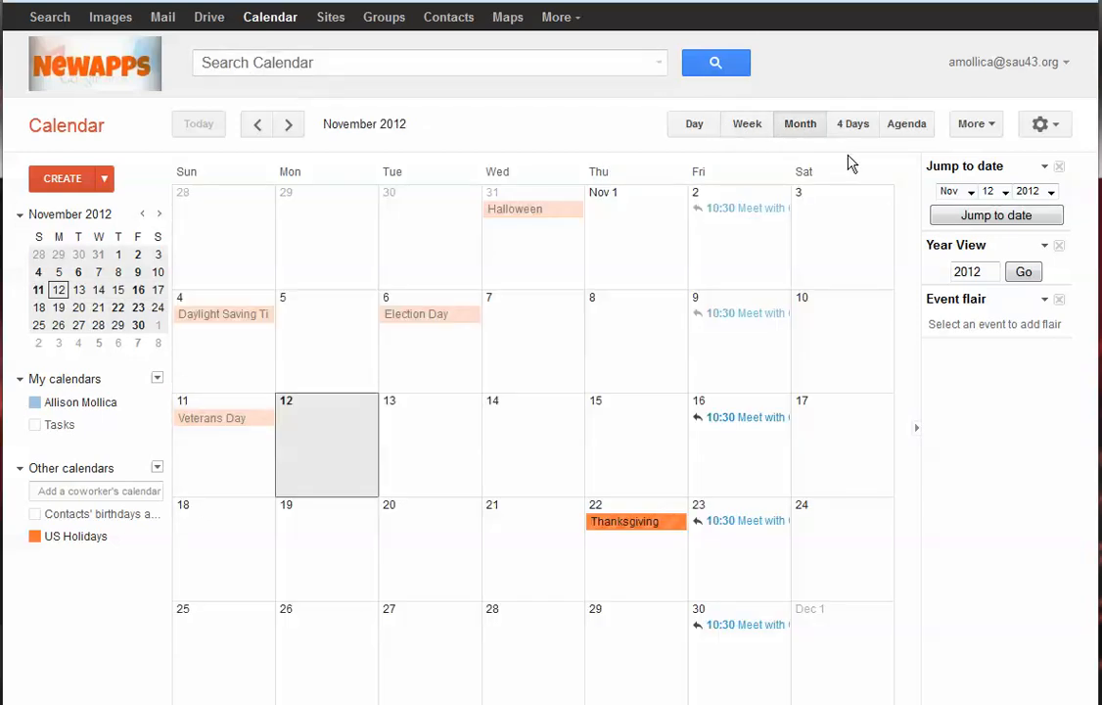
click(289, 125)
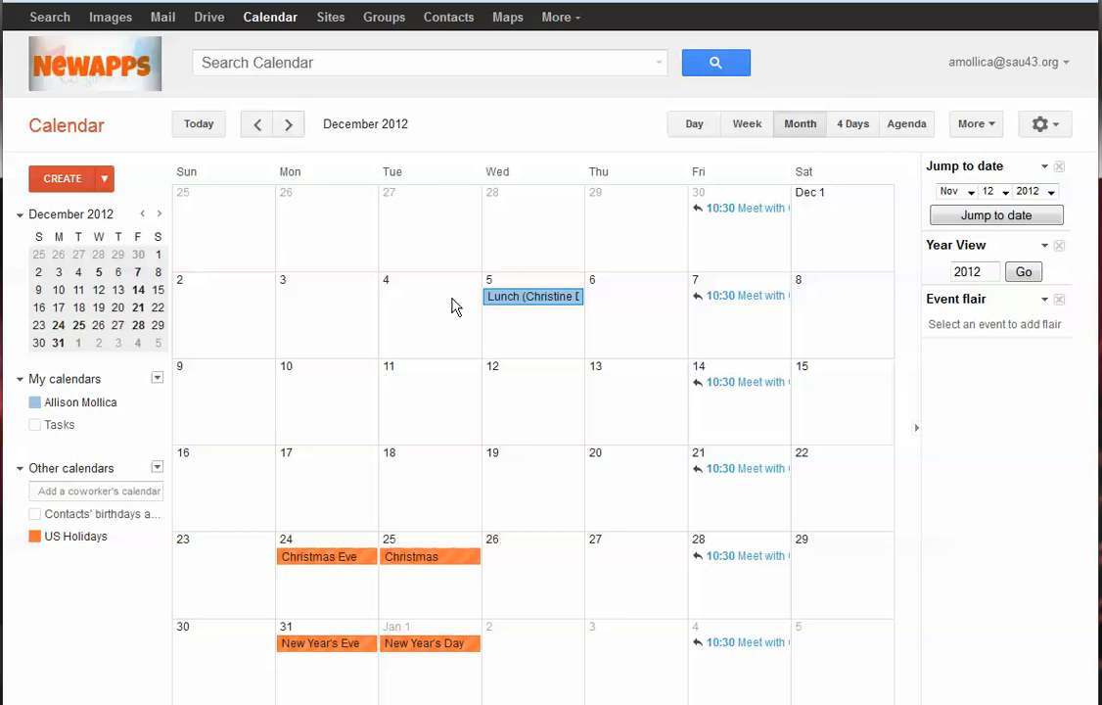
Add the fork-and-knife flair to the December 5 Lunch event and close its details.
click(543, 296)
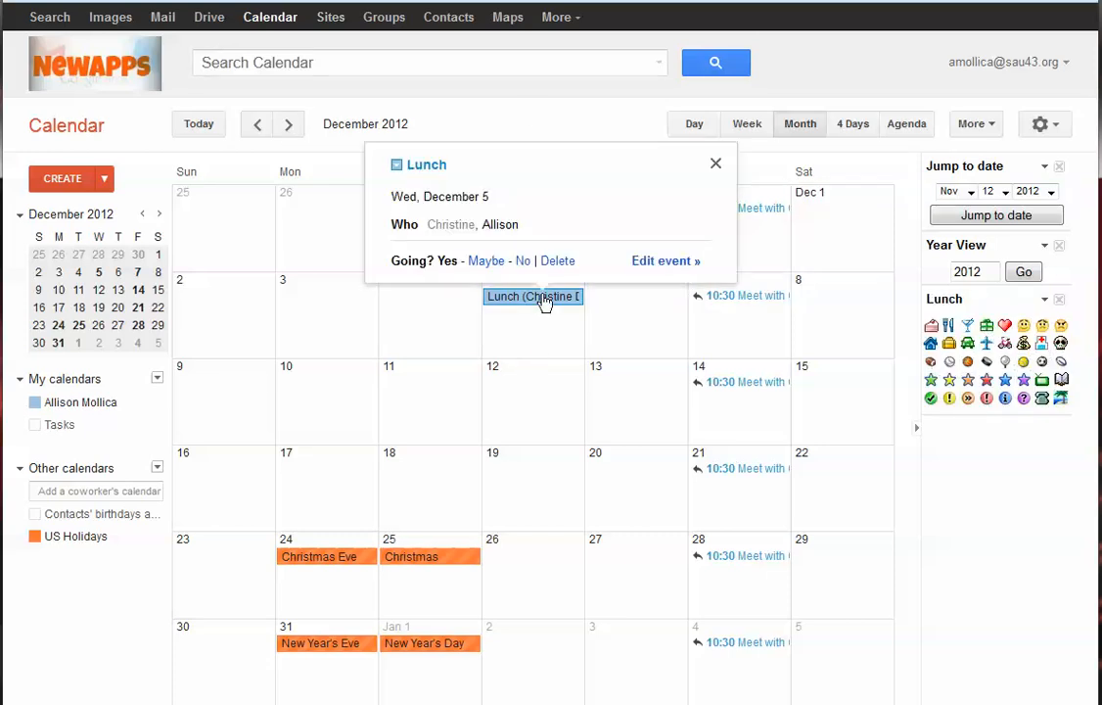
click(948, 326)
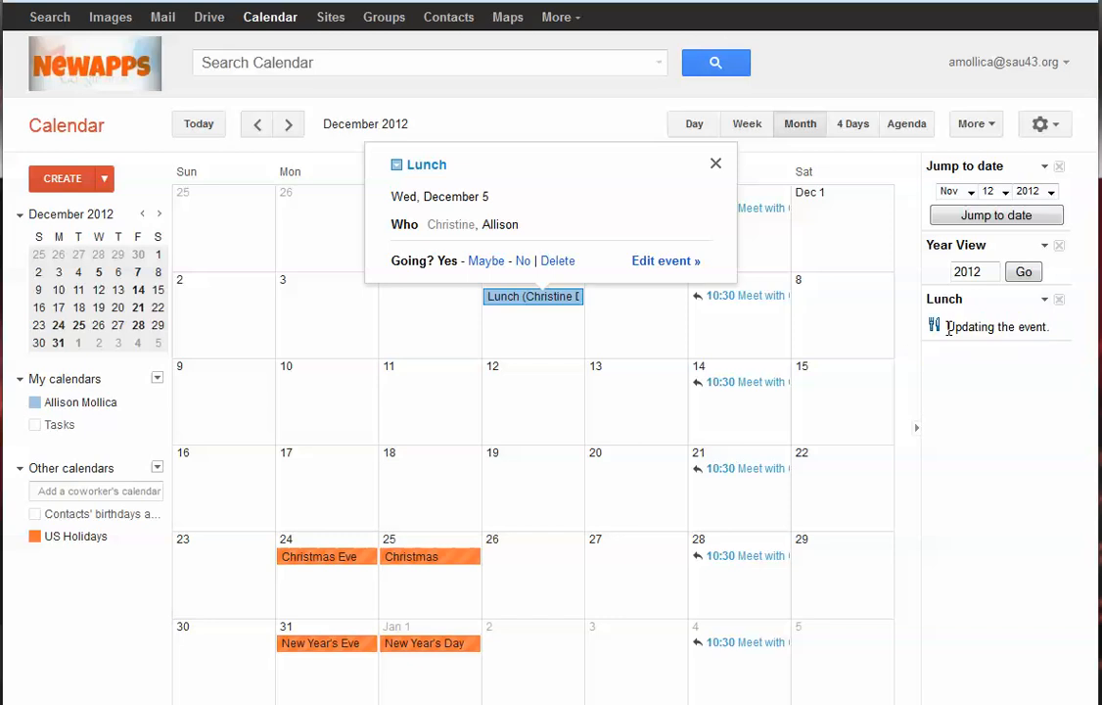
click(715, 165)
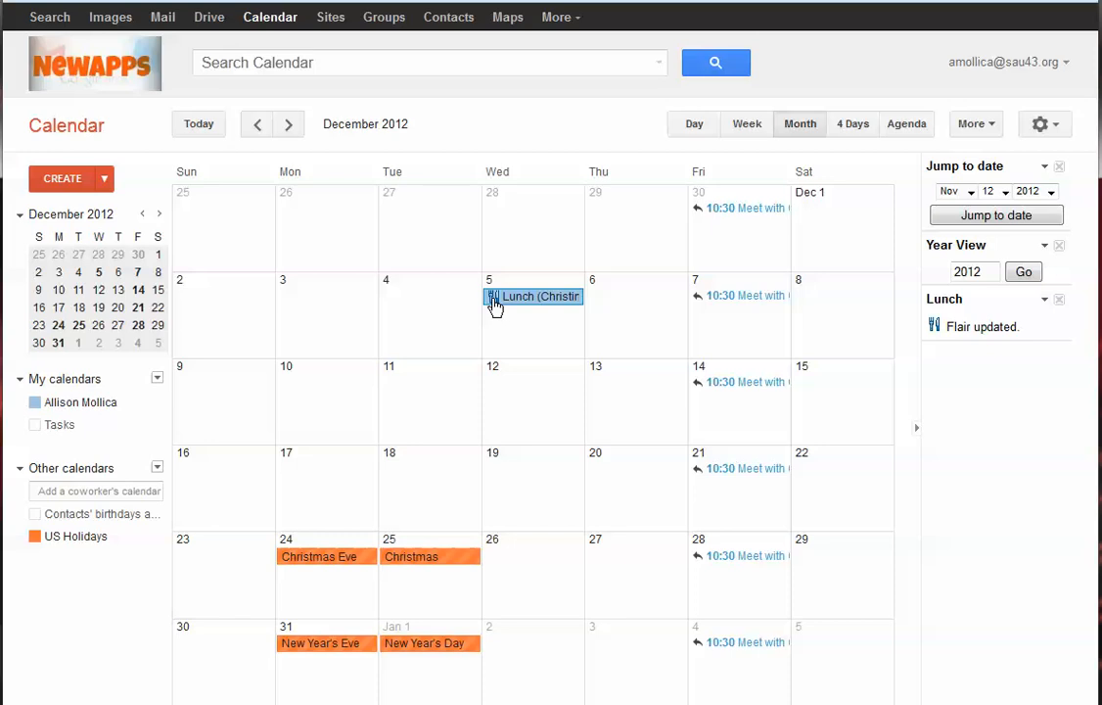
Create and save an all-day event titled "Meeting with Important Person" on December 12.
click(528, 406)
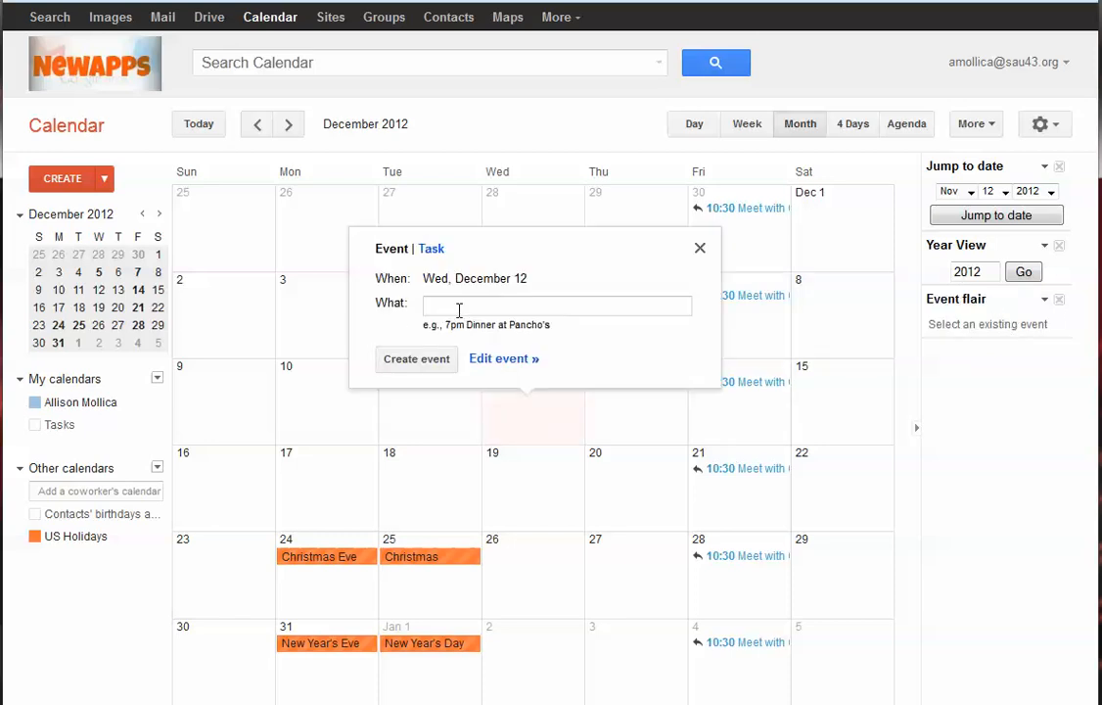
click(518, 360)
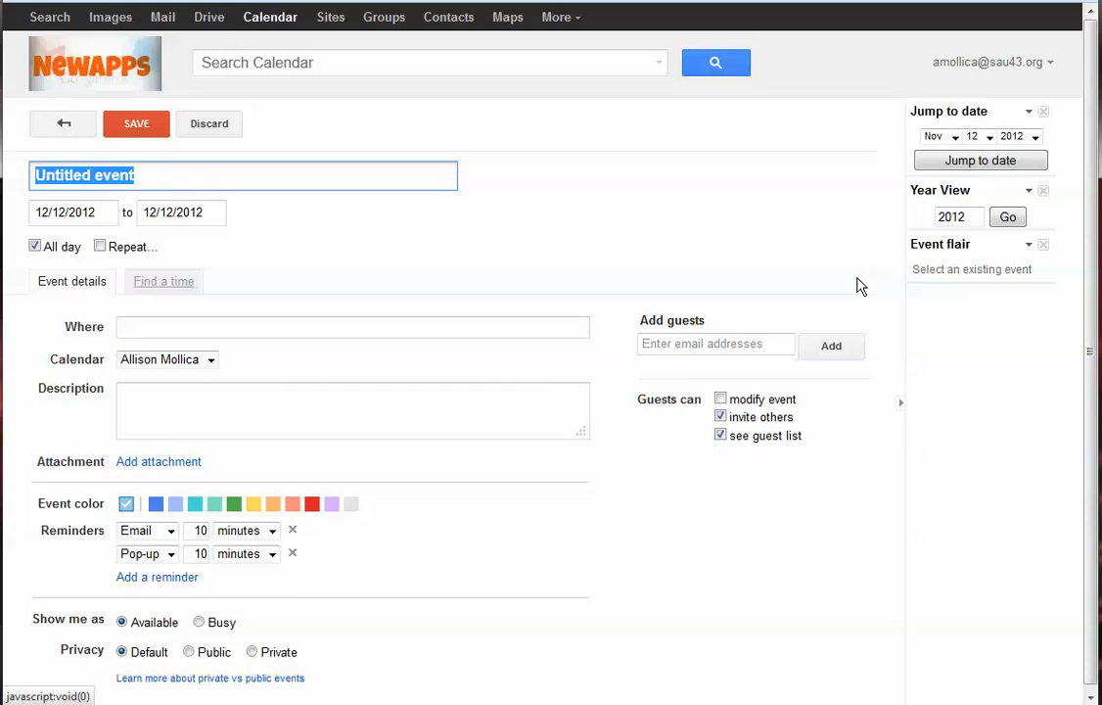
text(Meeting with Important Person)
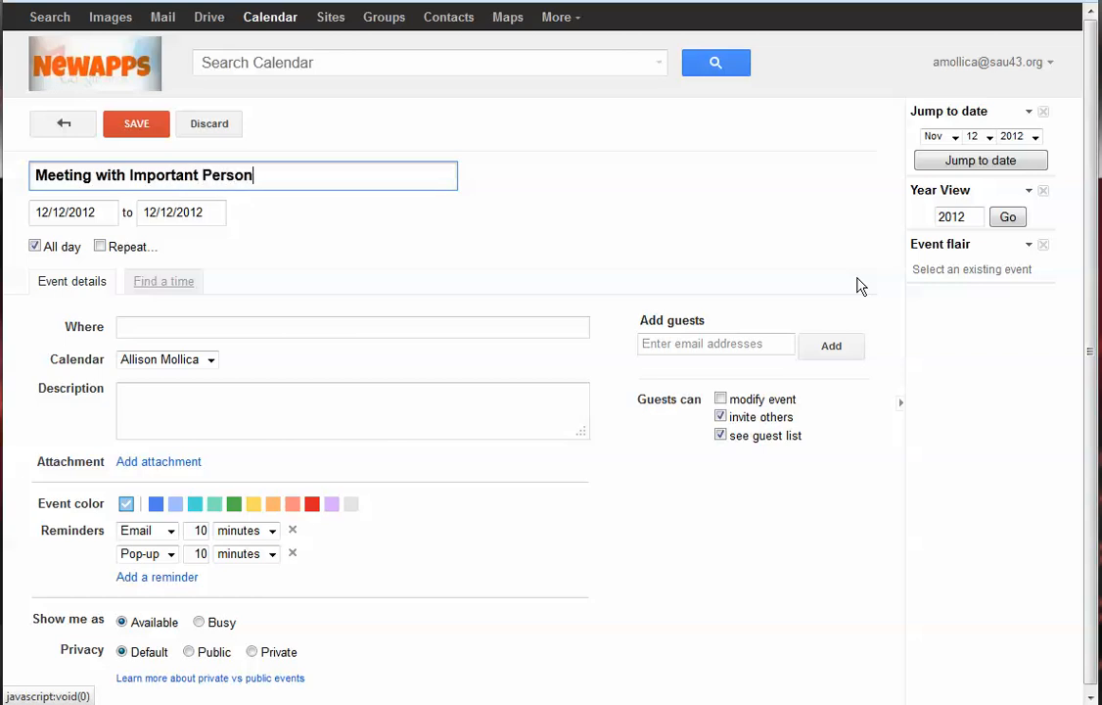
click(131, 131)
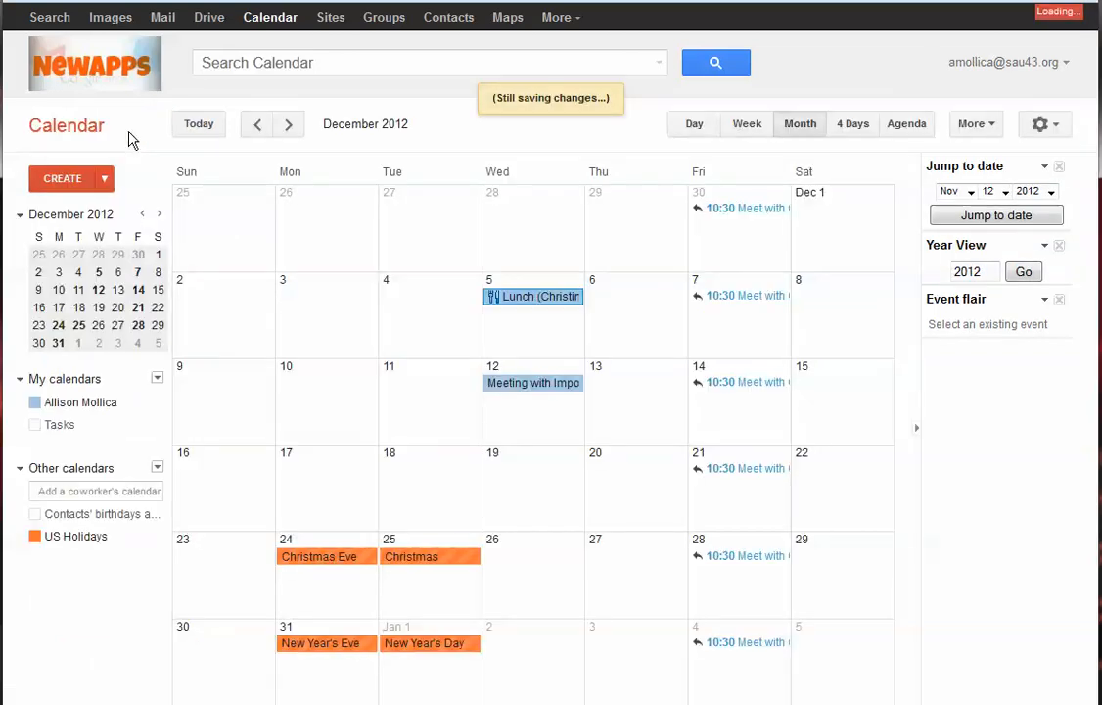
Add the red star flair to the December 12 meeting event and close its details.
click(554, 388)
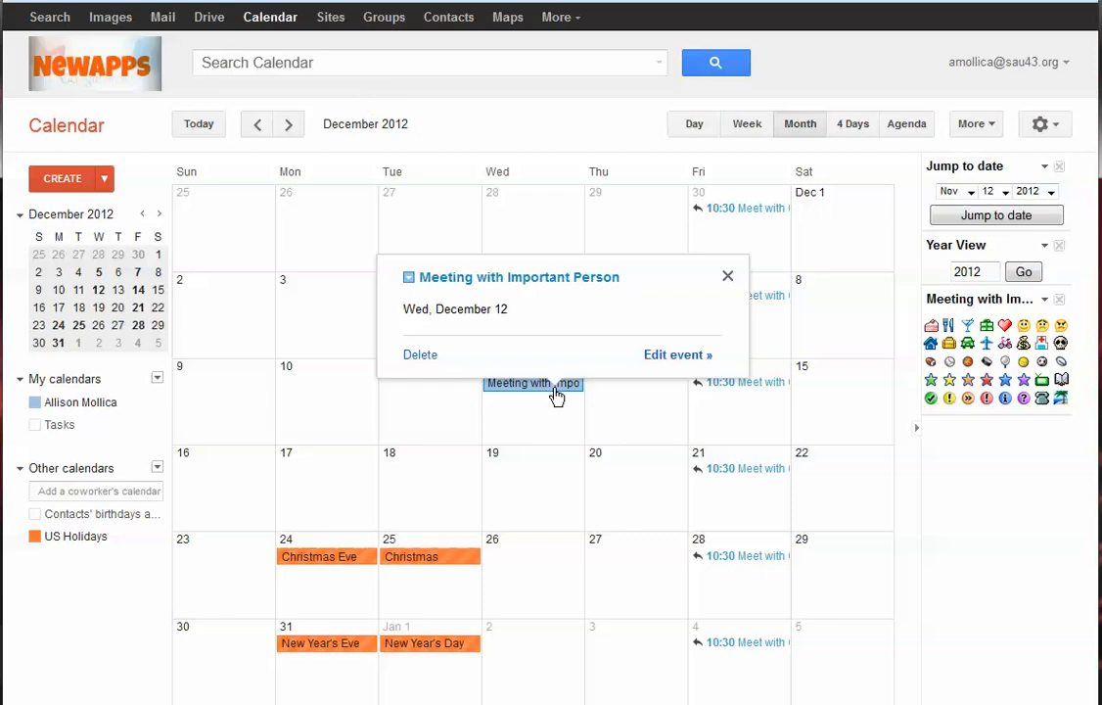
click(987, 380)
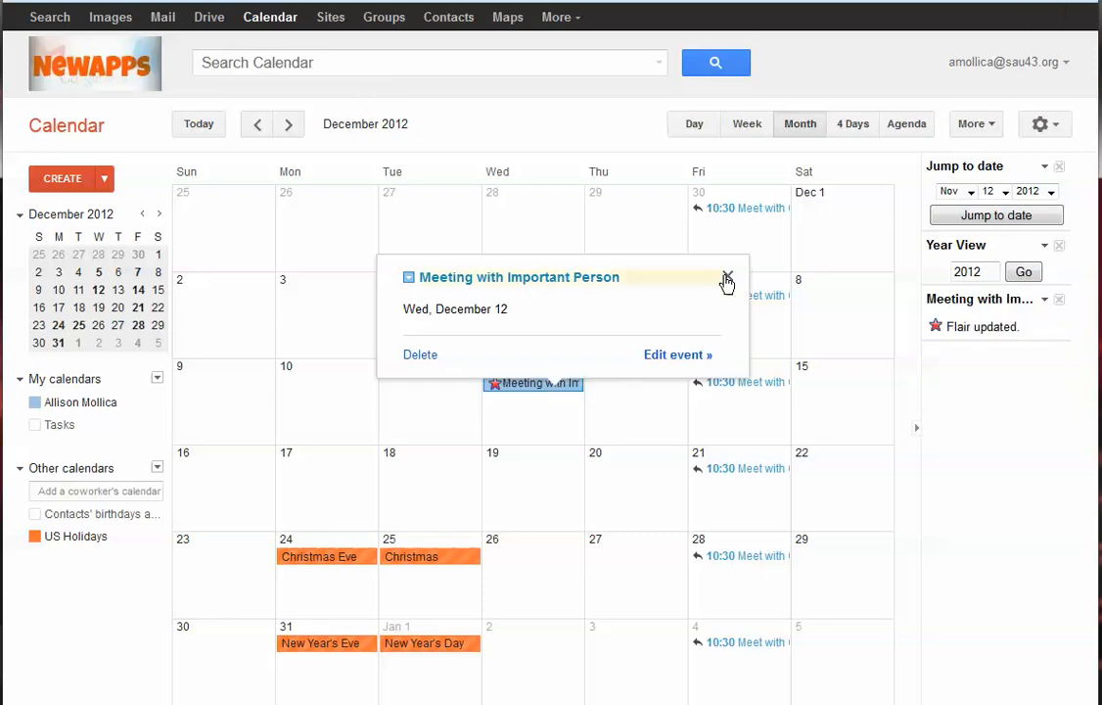
triple_click(697, 280)
click(728, 277)
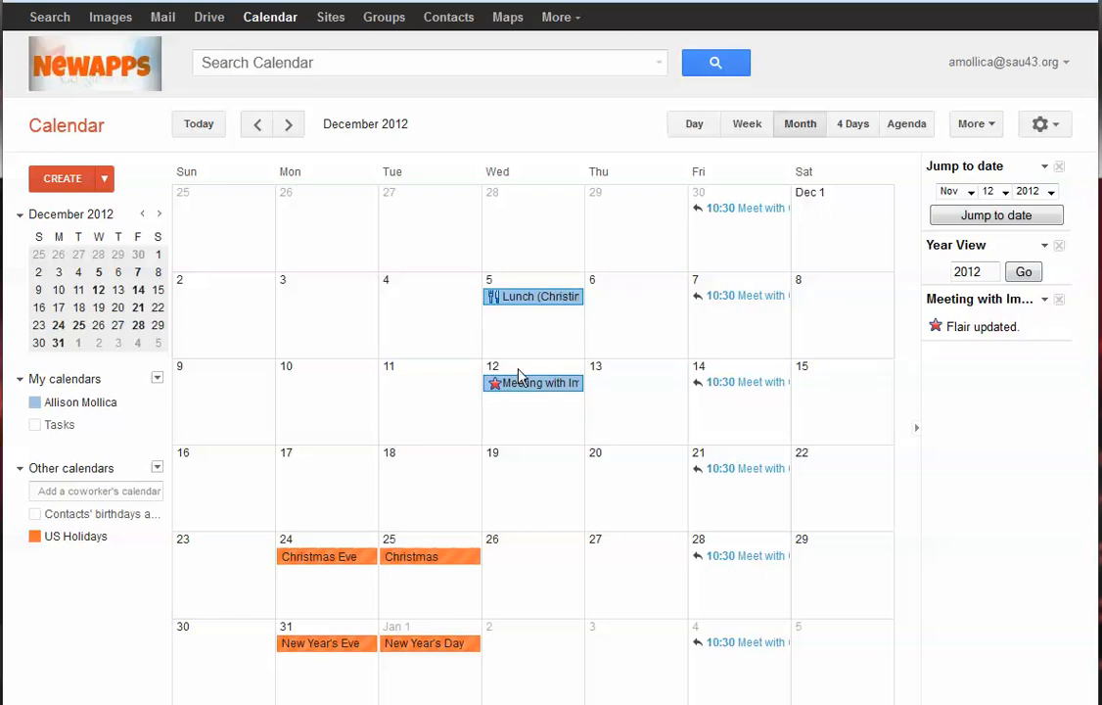
Display the Year View for 2013 and return to the calendar.
click(989, 273)
key(BackSpace)
text(3)
click(1025, 270)
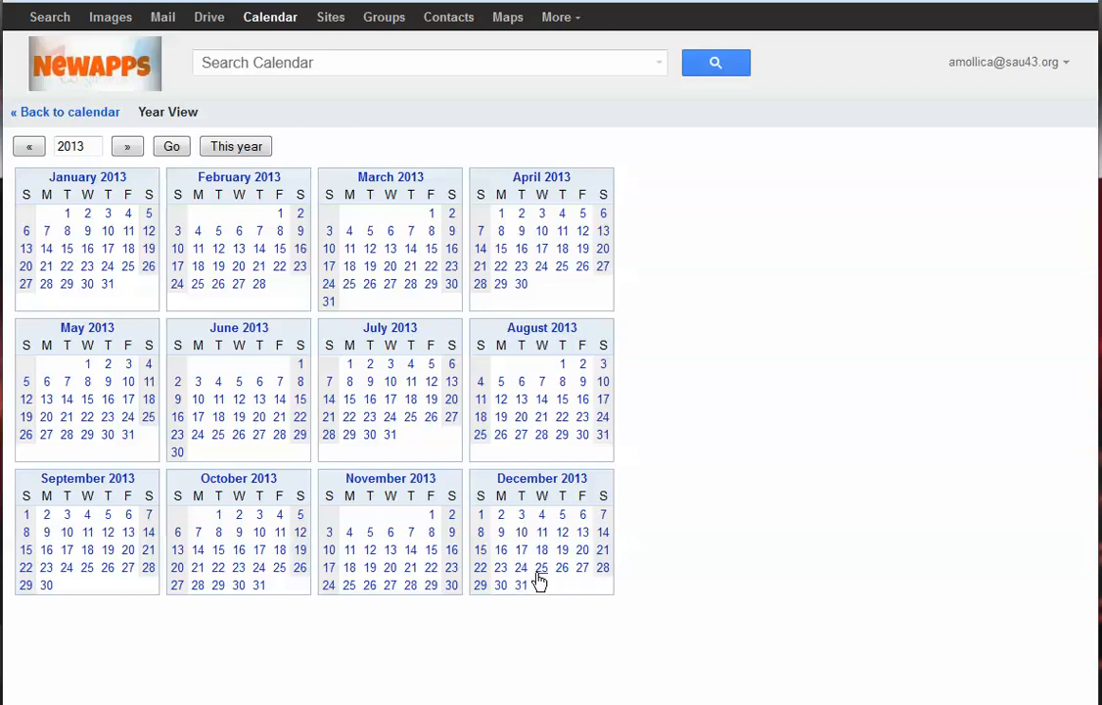
click(79, 112)
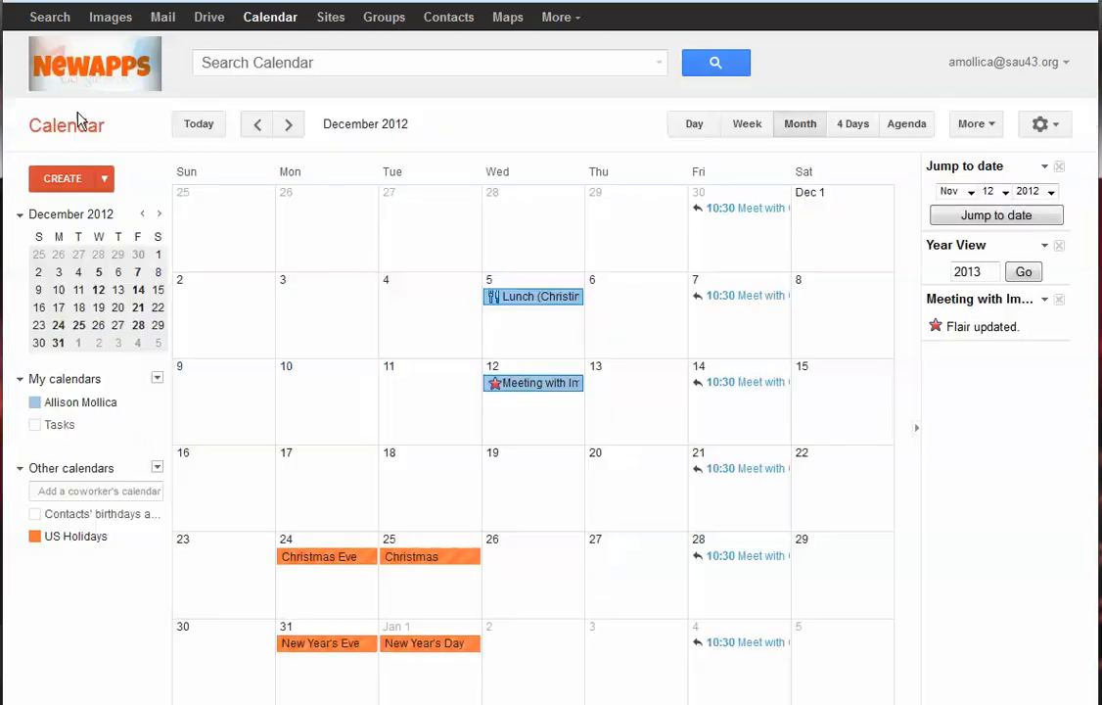
Set the Jump to date gadget to November 12, 2018 and jump the calendar to that date.
click(969, 194)
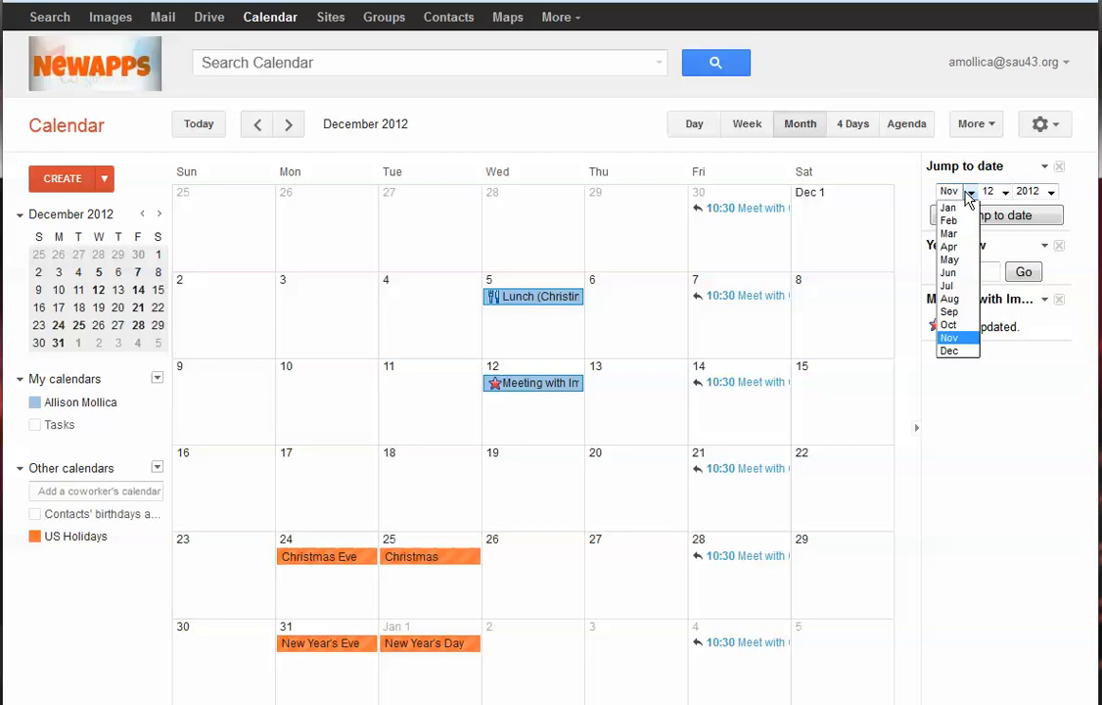
click(970, 194)
click(1005, 193)
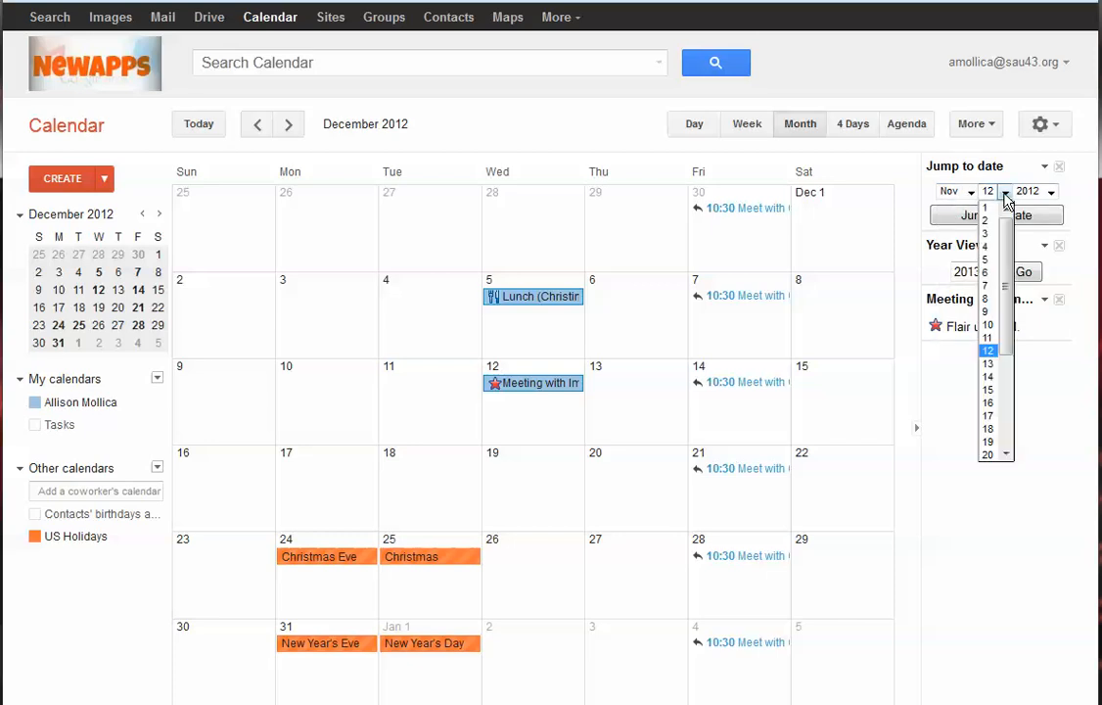
click(1005, 193)
click(1051, 193)
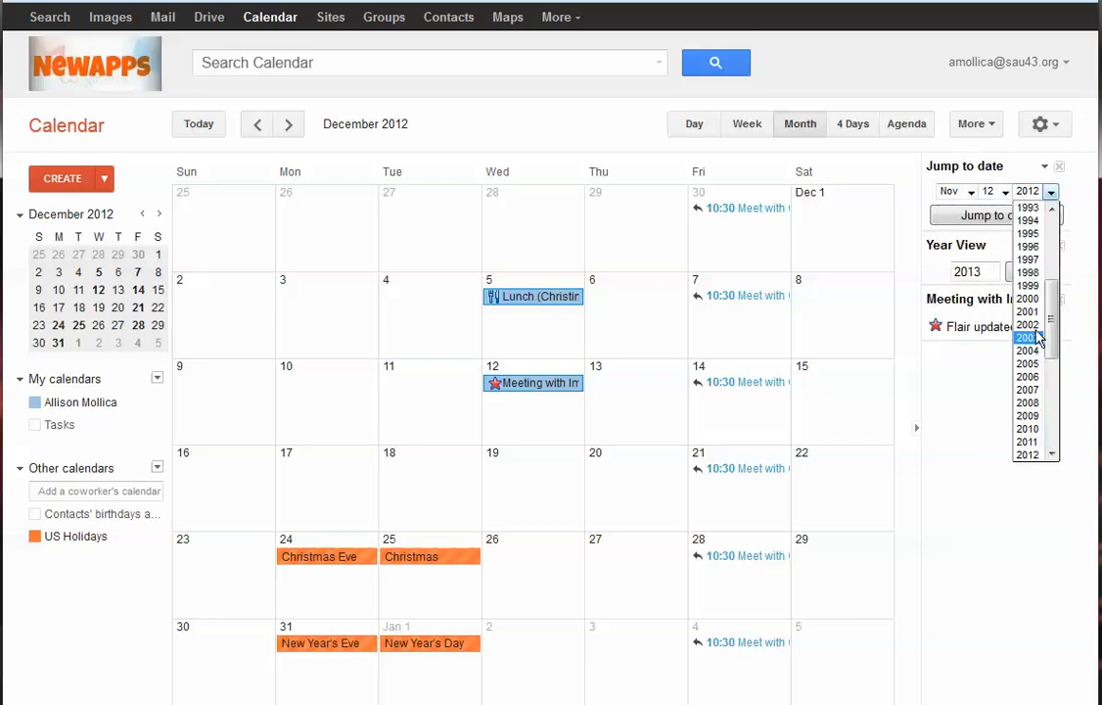
scroll(1028, 391, down, 4)
click(1027, 376)
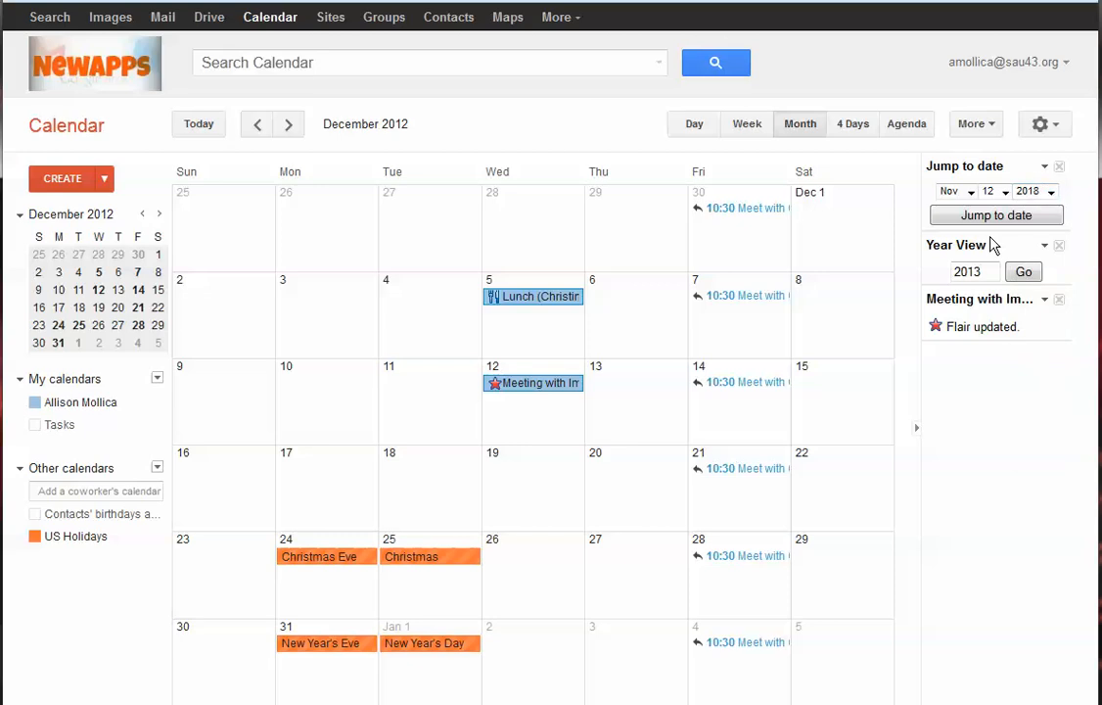
click(1021, 272)
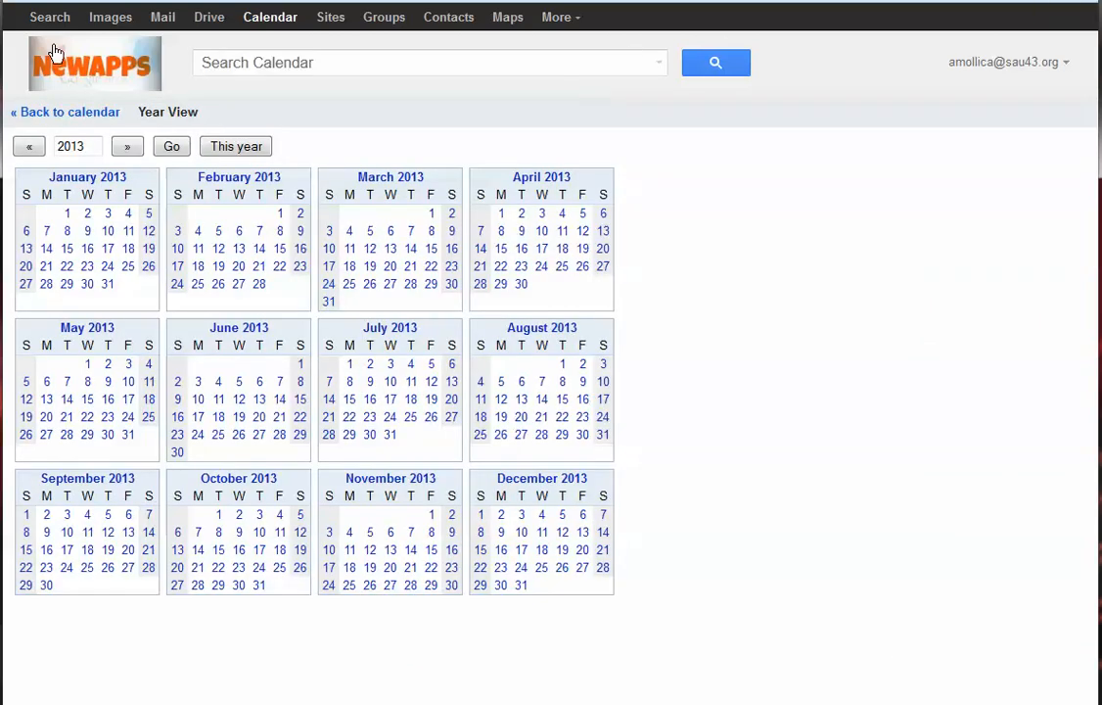
click(43, 115)
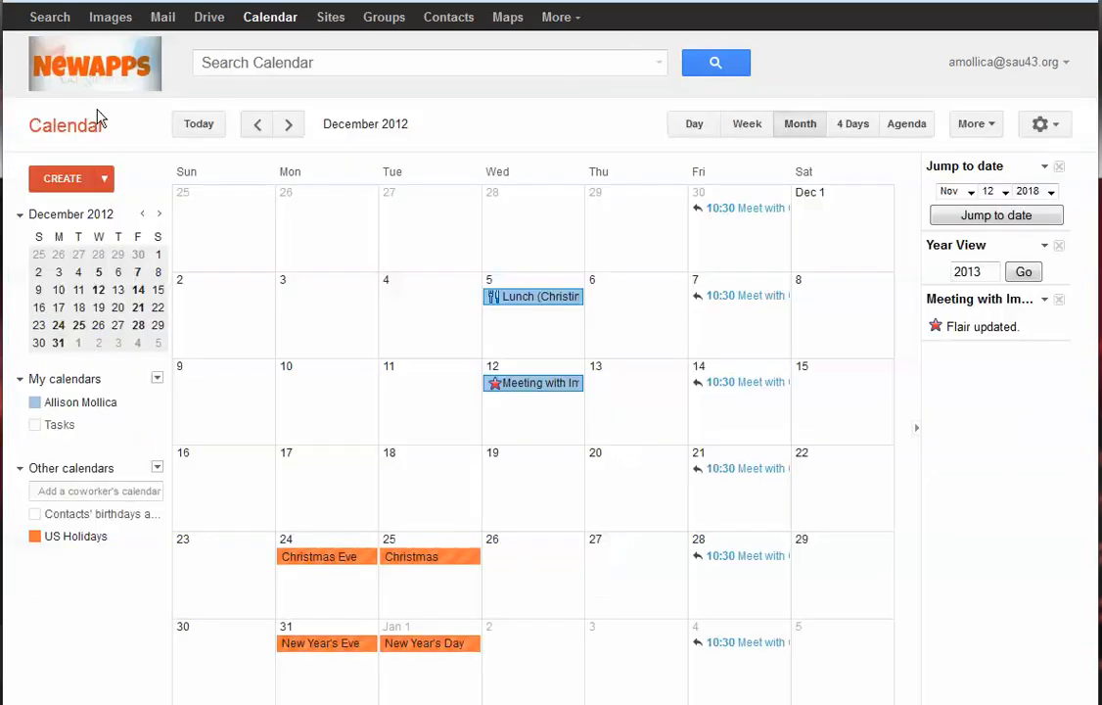
click(1008, 221)
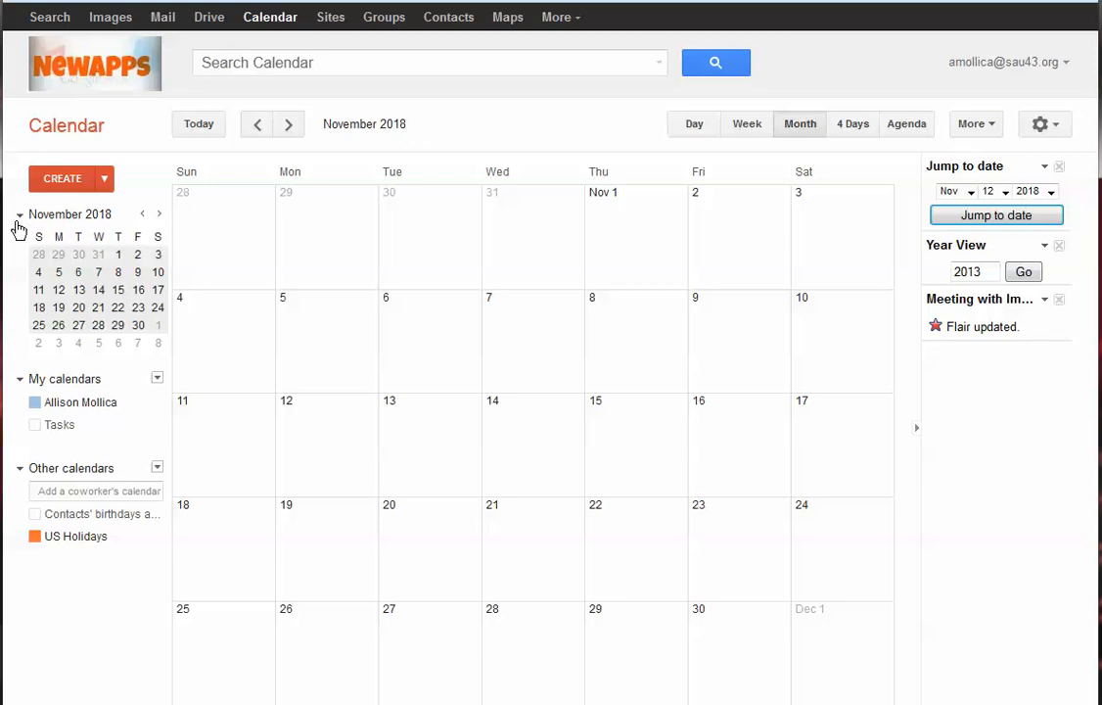
Collapse the Jump to date, Year View and Event flair gadgets.
click(742, 234)
click(1045, 170)
click(1045, 197)
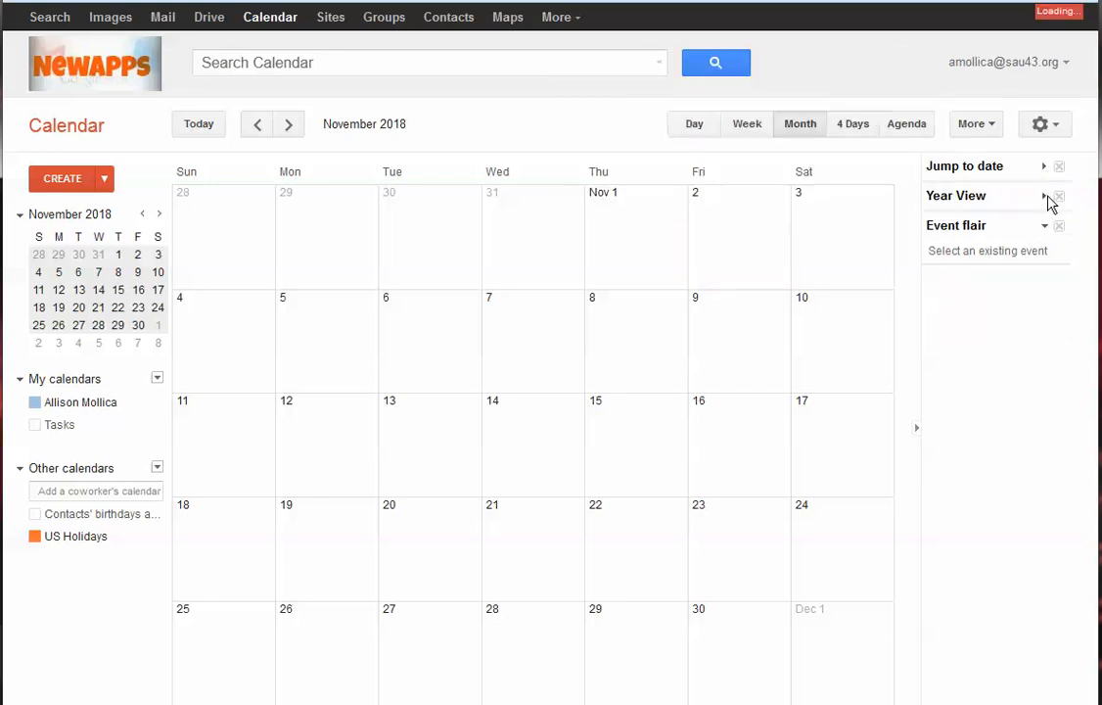
click(1045, 226)
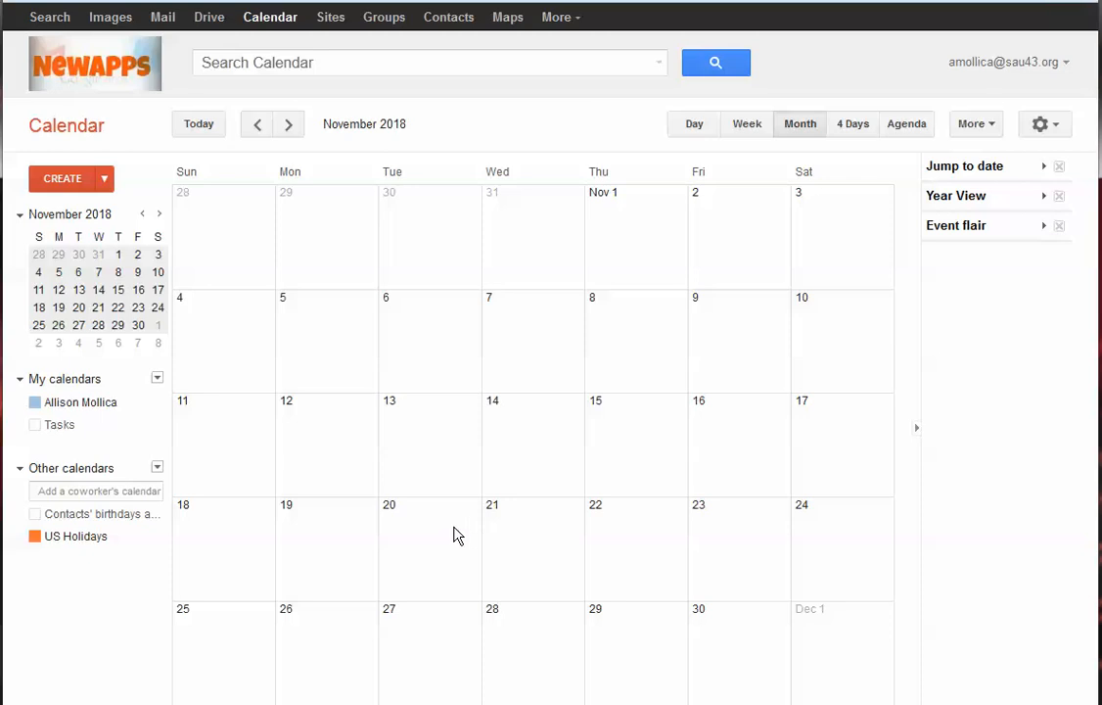
Close the Jump to date, Year View and Event flair gadgets beside the calendar.
click(1060, 168)
click(1059, 169)
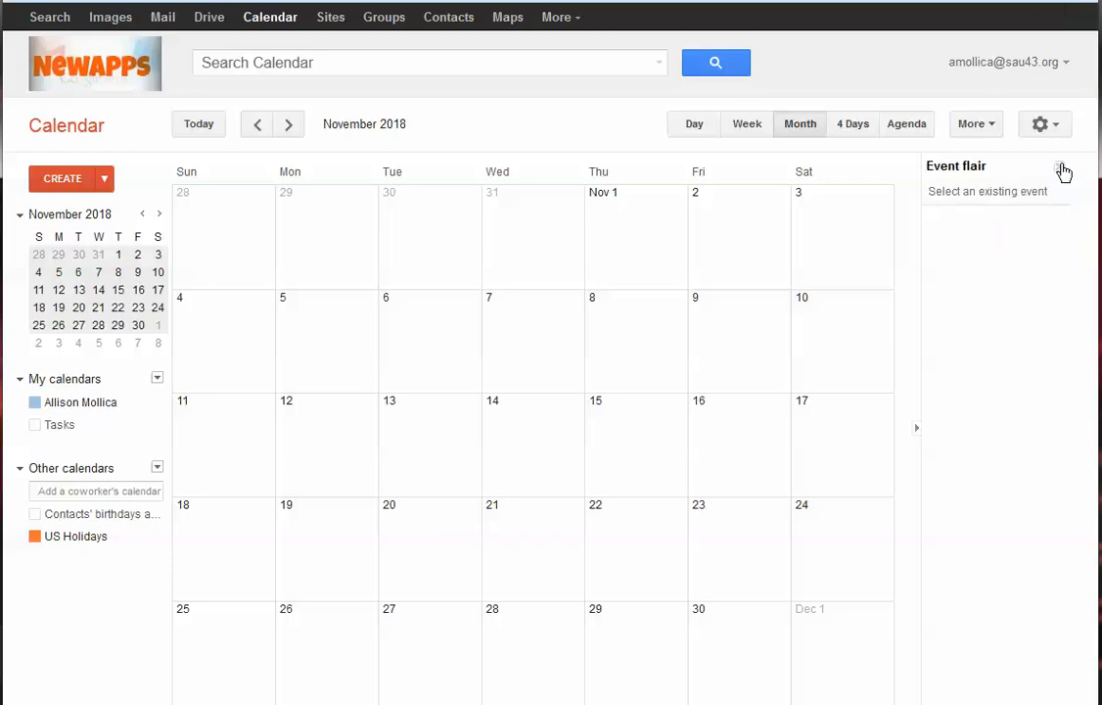
click(1060, 168)
Open the list of calendar display density, settings and Labs options.
click(1045, 125)
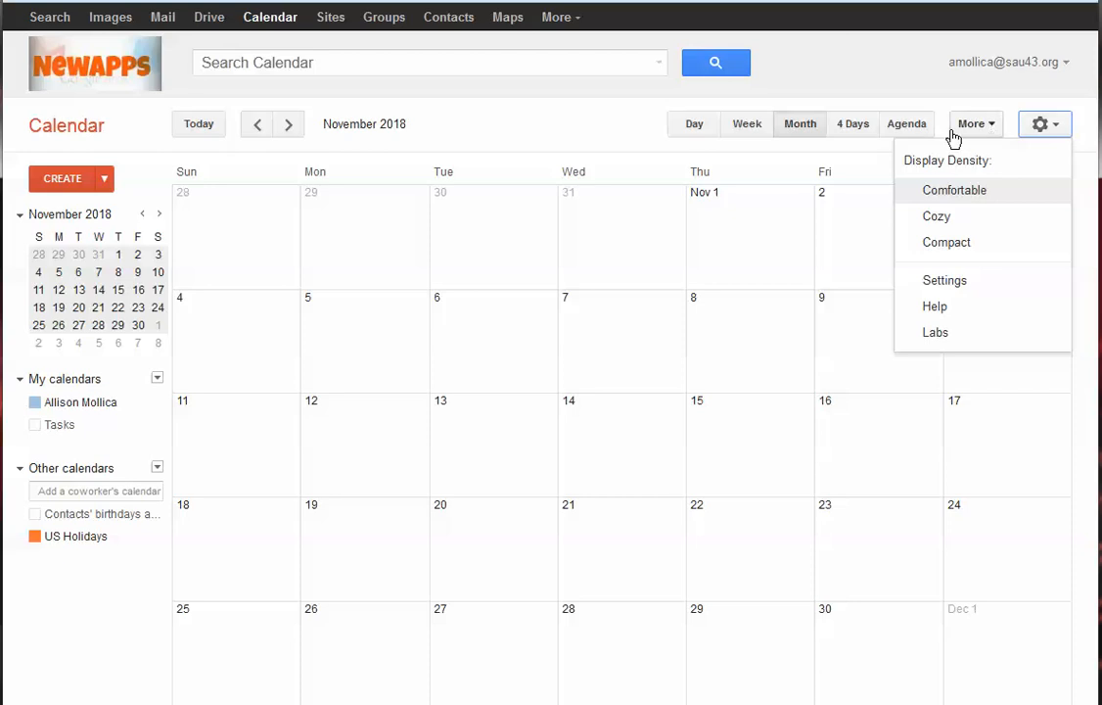
click(998, 134)
click(1045, 127)
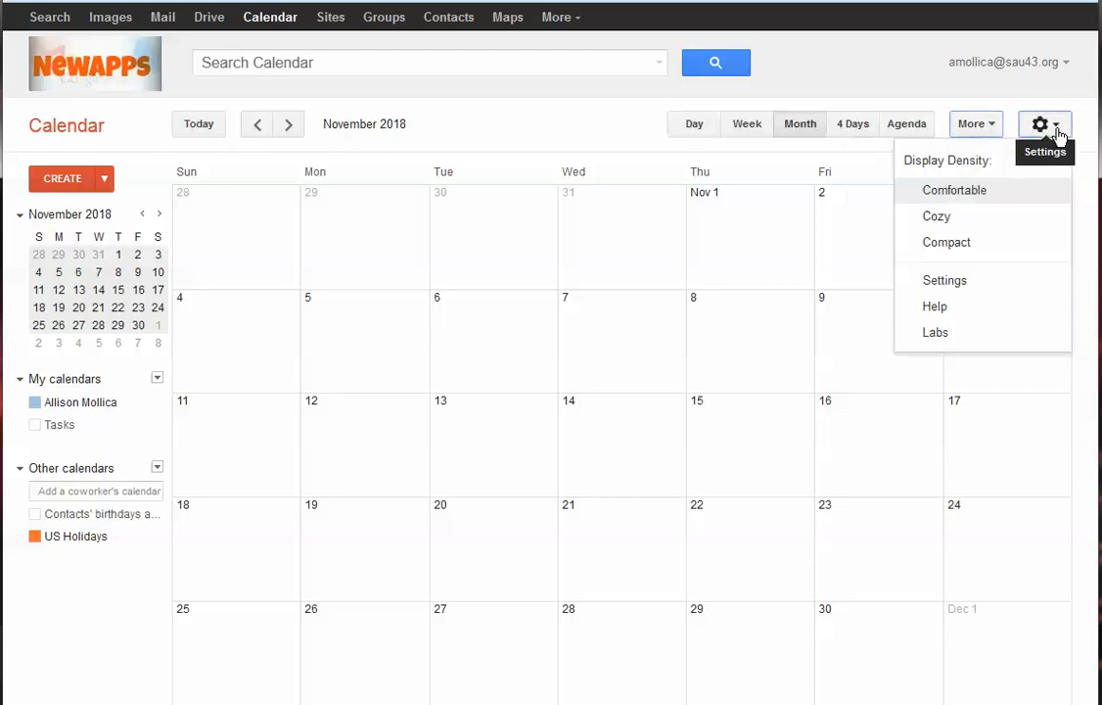